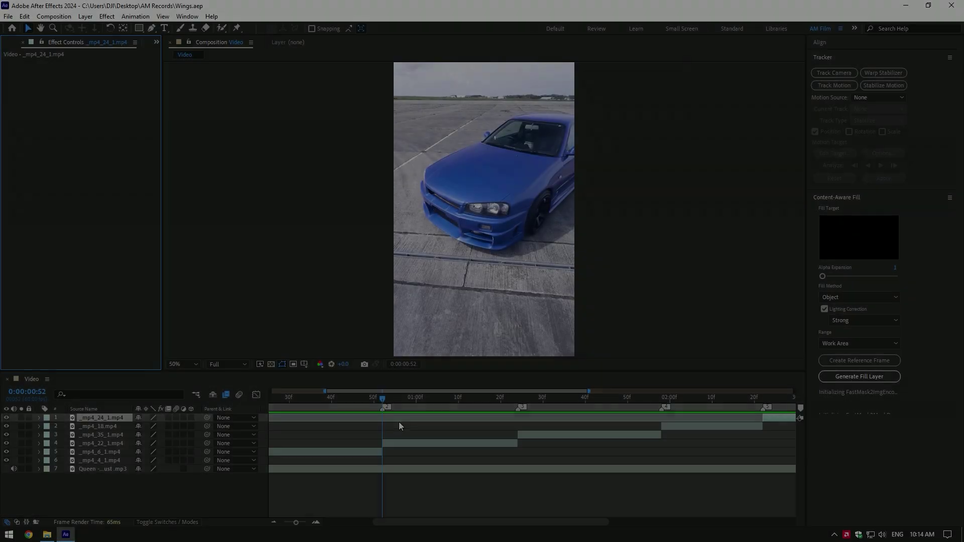
- Pre-compose the _mp4_22_1.mp4 clip, moving all attributes into the new composition
left_click(390, 444)
right_click(390, 444)
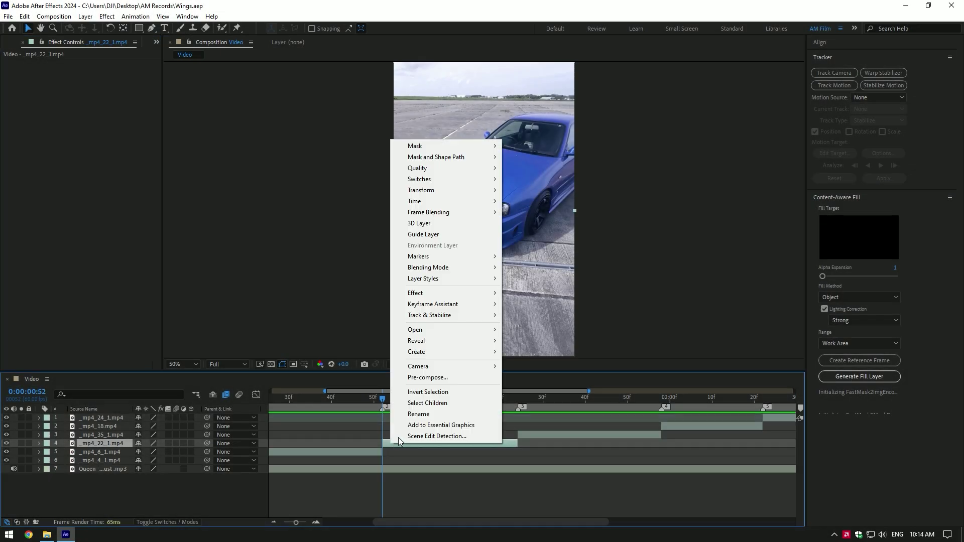
left_click(427, 378)
left_click(397, 275)
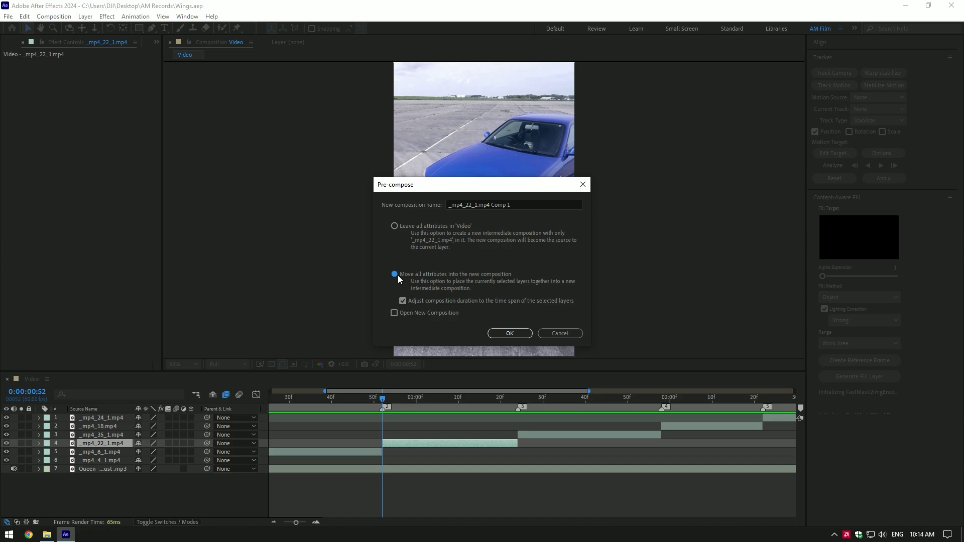
left_click(501, 331)
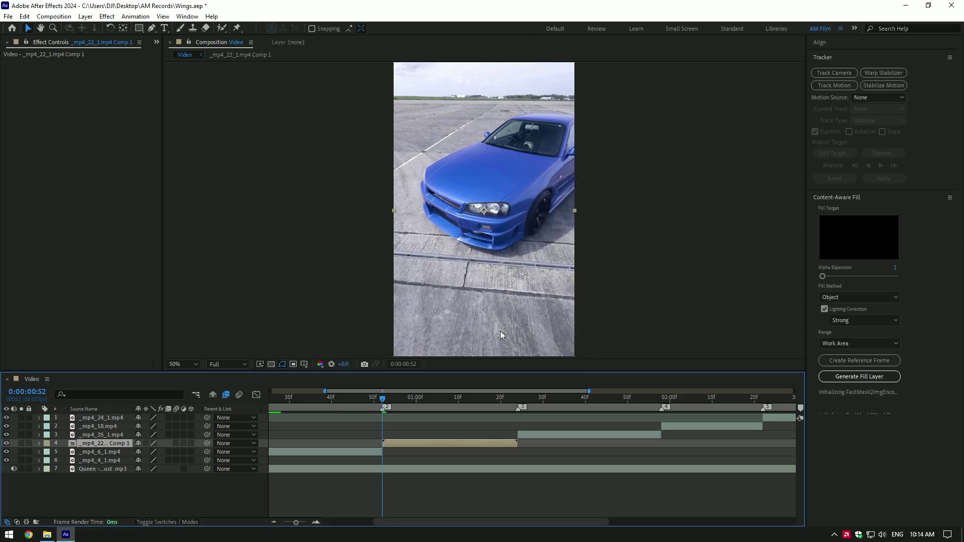
- Track the camera on the pre-composed clip and create a null and camera from the track points on the car
left_click(821, 72)
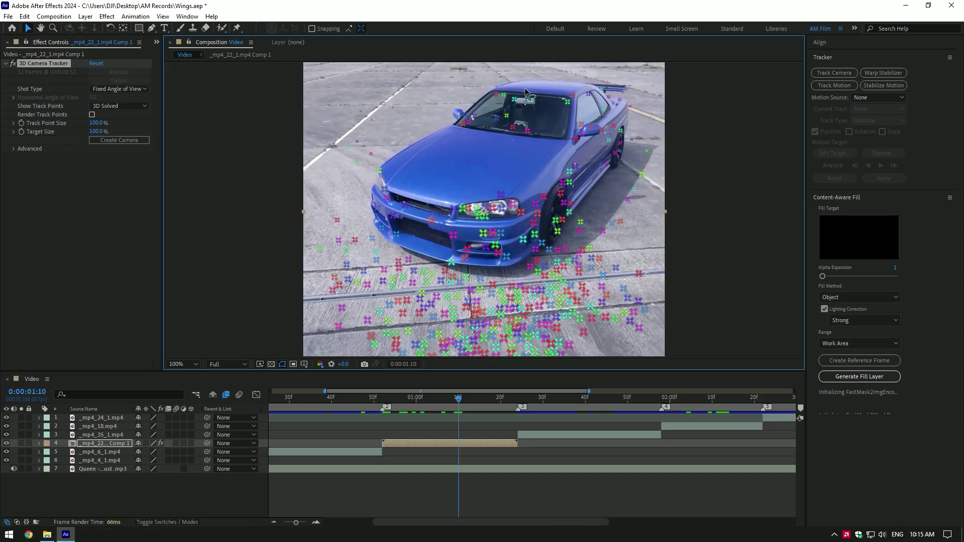
mouse_move(583, 93)
left_mouse_down()
mouse_move(415, 166)
mouse_move(432, 256)
mouse_move(560, 221)
mouse_move(620, 117)
mouse_move(607, 95)
left_mouse_up()
right_click(511, 151)
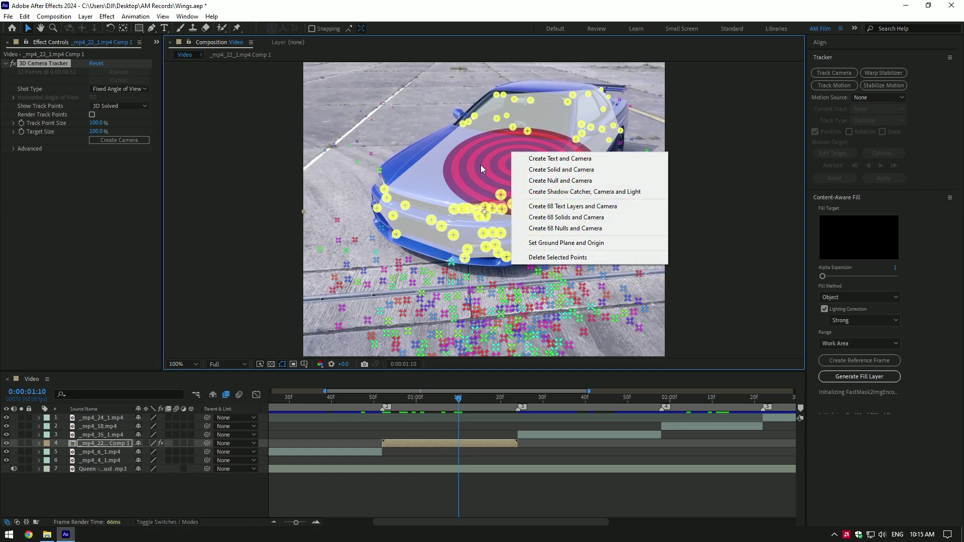
left_click(574, 182)
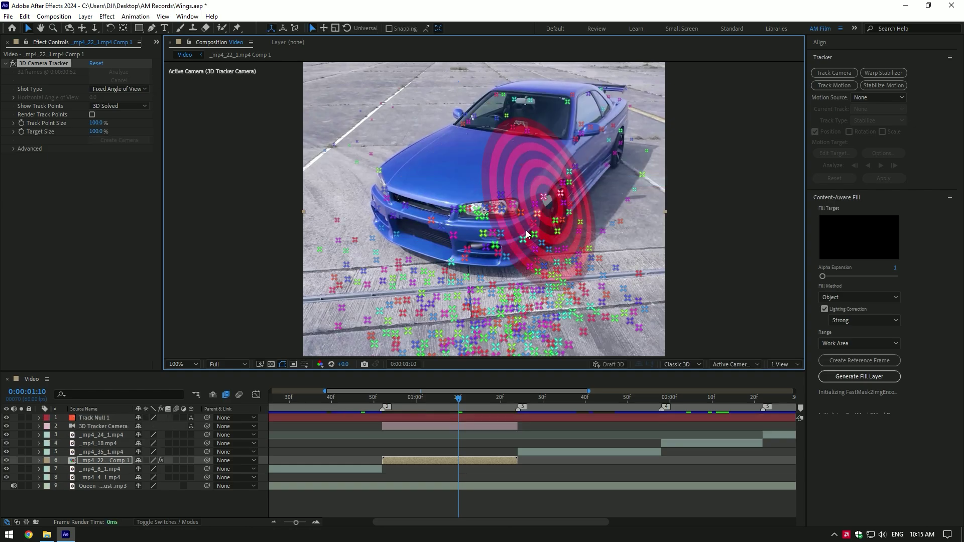
- Trim the Track Null 1 layer to the pre-composed clip's time span by splitting it at both ends and deleting the excess
left_click(382, 400)
left_click(383, 417)
key("ctrl+shift+d")
left_click(518, 399)
key("ctrl+shift+d")
left_click(372, 435)
key("Delete")
left_click(525, 418)
key("Delete")
- Add Angel Wings.mov above Track Null 1 from the clip's start and trim its end to the end of the clip
left_click(454, 401)
left_click(16, 42)
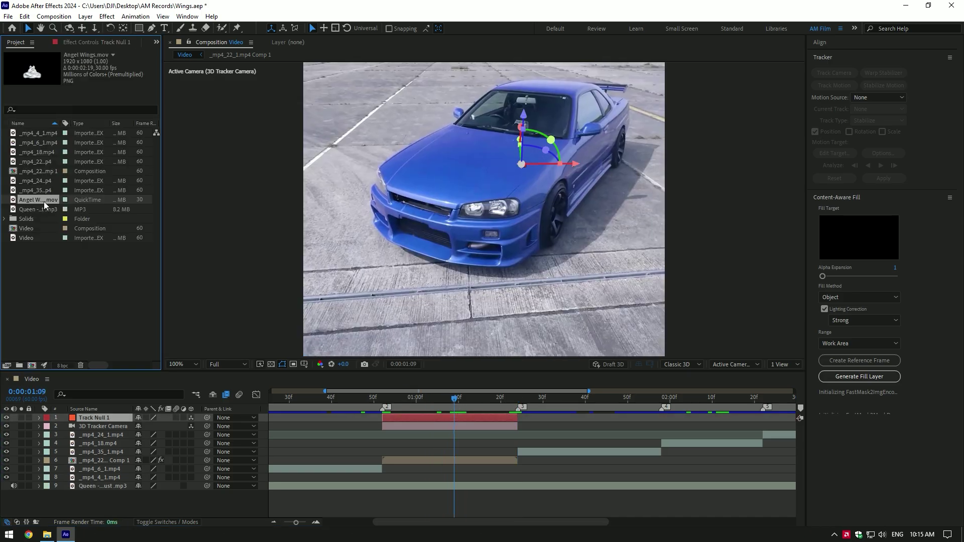
mouse_move(92, 400)
left_mouse_down()
mouse_move(100, 415)
mouse_move(433, 419)
mouse_move(396, 416)
left_mouse_up()
left_click_drag(463, 401, 518, 401)
key("alt+bracketright")
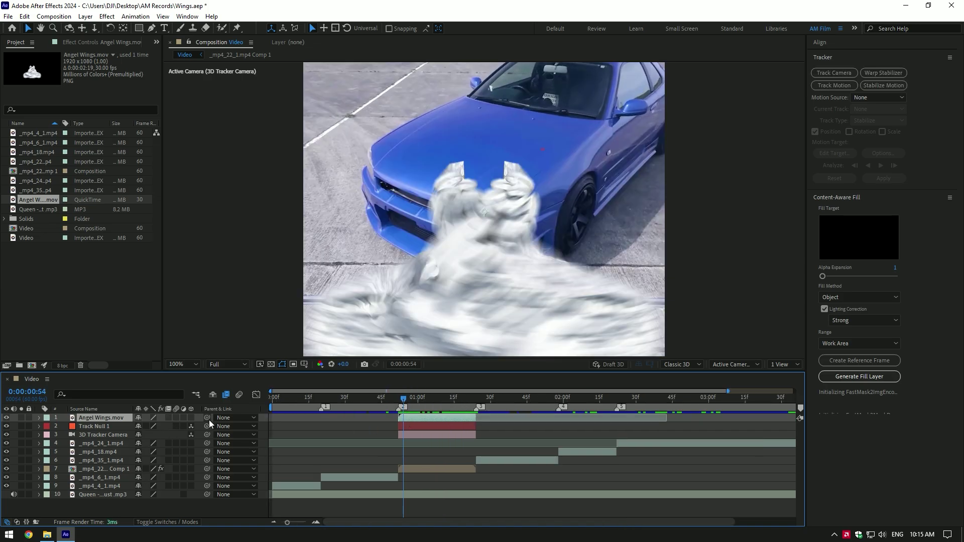
- Parent the Angel Wings.mov layer to Track Null 1 and make it a 3D layer
left_click_drag(207, 418, 107, 428)
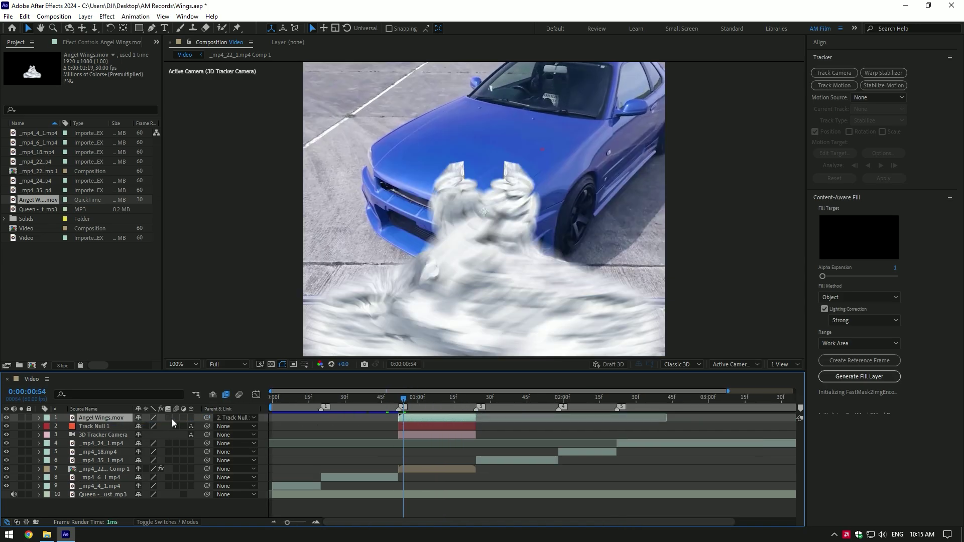
left_click(190, 417)
- Enlarge, position and orient the Angel Wings layer so that the open wings rise from the car's roof
left_click_drag(403, 398, 448, 400)
left_click_drag(470, 159, 521, 104)
key("s")
left_click_drag(150, 426, 192, 427)
left_click_drag(528, 170, 481, 236)
mouse_move(492, 236)
left_mouse_down()
mouse_move(501, 220)
mouse_move(492, 220)
left_mouse_up()
left_click_drag(485, 193, 483, 190)
mouse_move(446, 403)
left_mouse_down()
mouse_move(404, 401)
mouse_move(449, 401)
left_mouse_up()
left_click_drag(150, 427, 194, 424)
left_click_drag(454, 157, 454, 148)
left_click_drag(471, 224, 505, 221)
mouse_move(420, 226)
left_mouse_down()
mouse_move(449, 214)
mouse_move(432, 221)
left_mouse_up()
left_click_drag(485, 212, 478, 212)
- At 0:00:01:18, draw a mask on the Angel Wings layer along the windshield pillar and hood edge, hiding the wings while drawing
left_click_drag(402, 402, 466, 401)
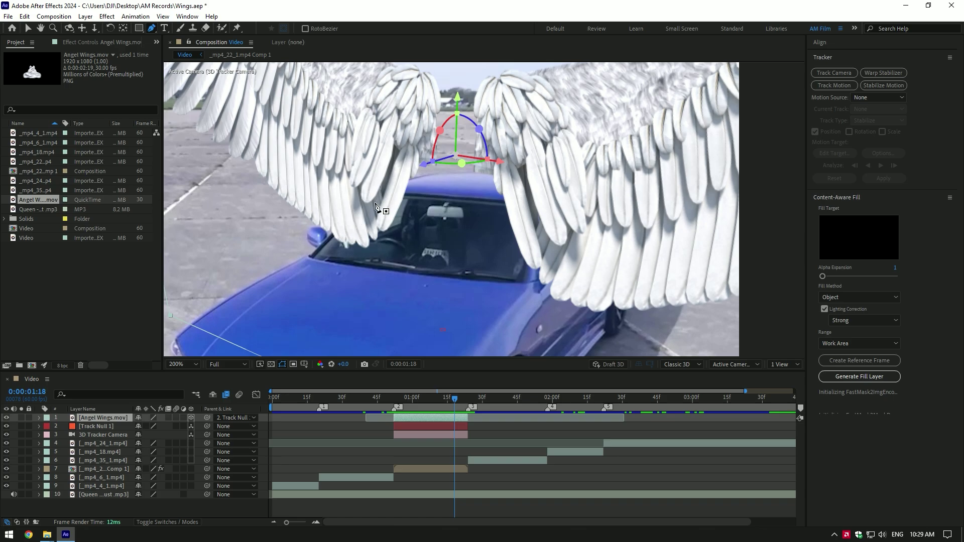
left_click(7, 419)
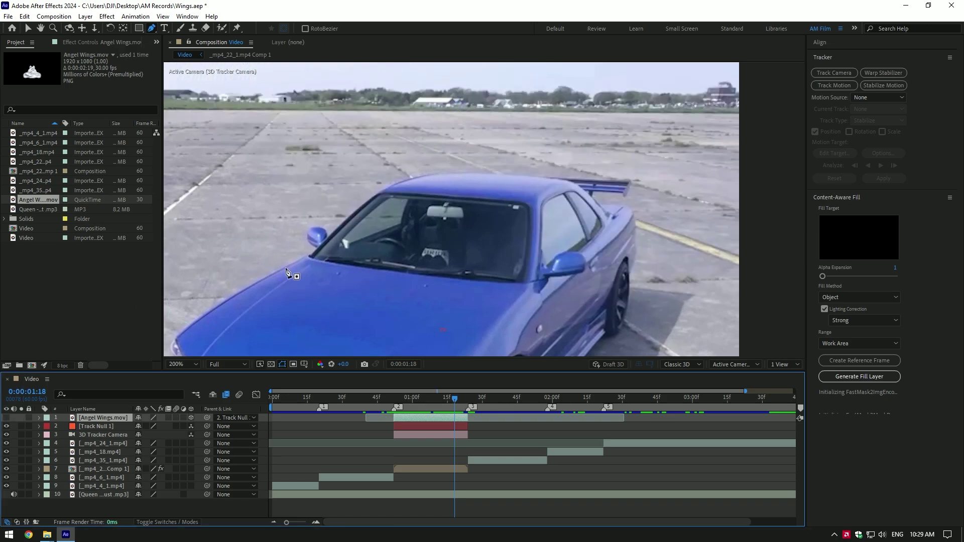
left_click(286, 269)
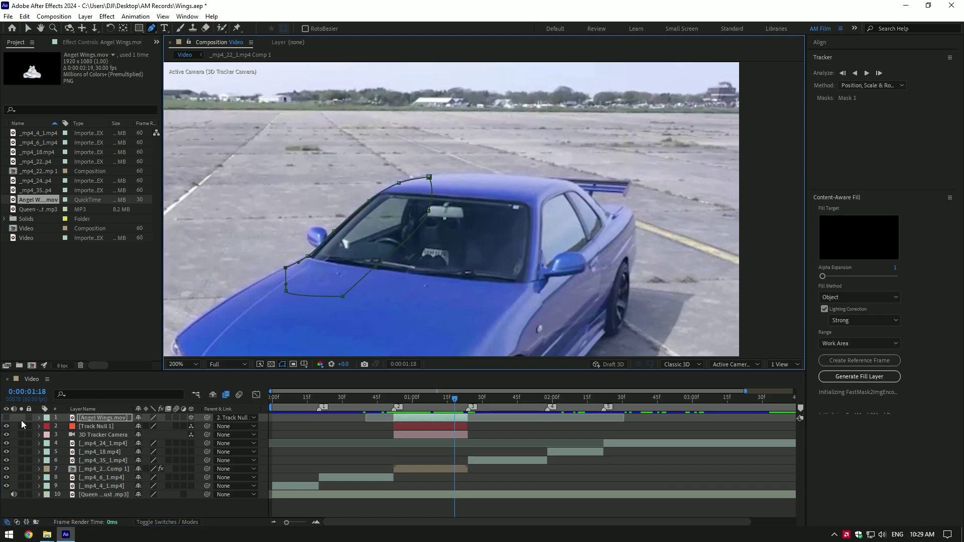
left_click(7, 418)
- Invert Mask 1 on the Angel Wings layer and set its mask feather to 2 pixels
left_click(89, 419)
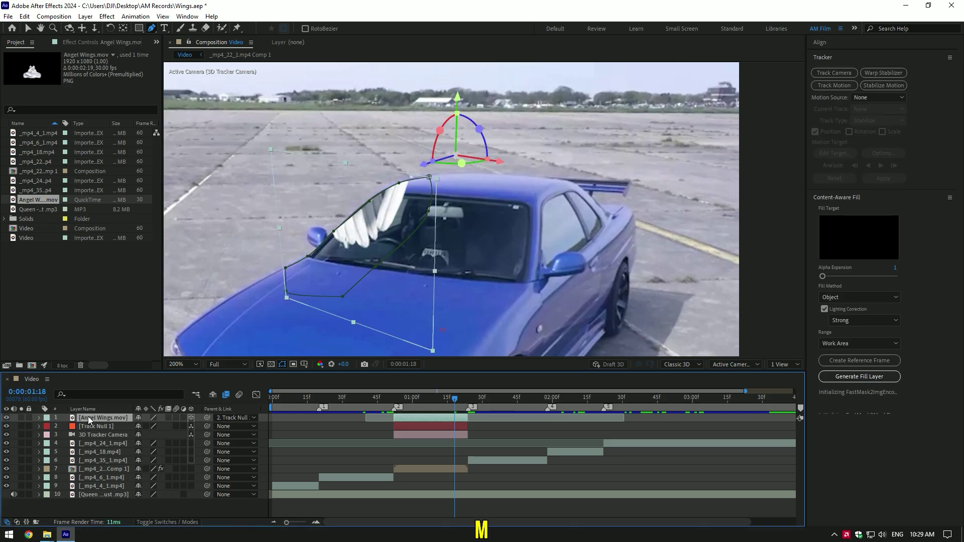
key("m")
left_click(173, 426)
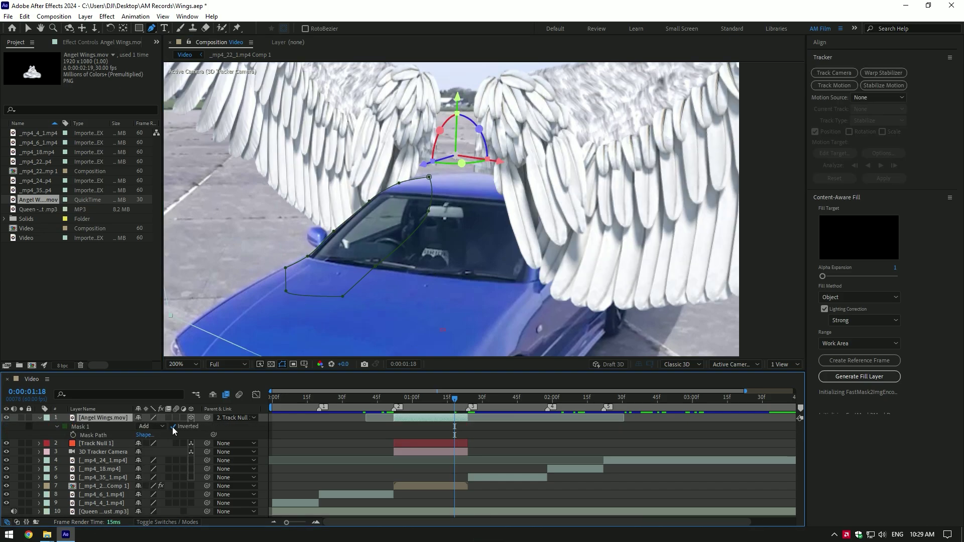
left_click(58, 427)
left_click(59, 426)
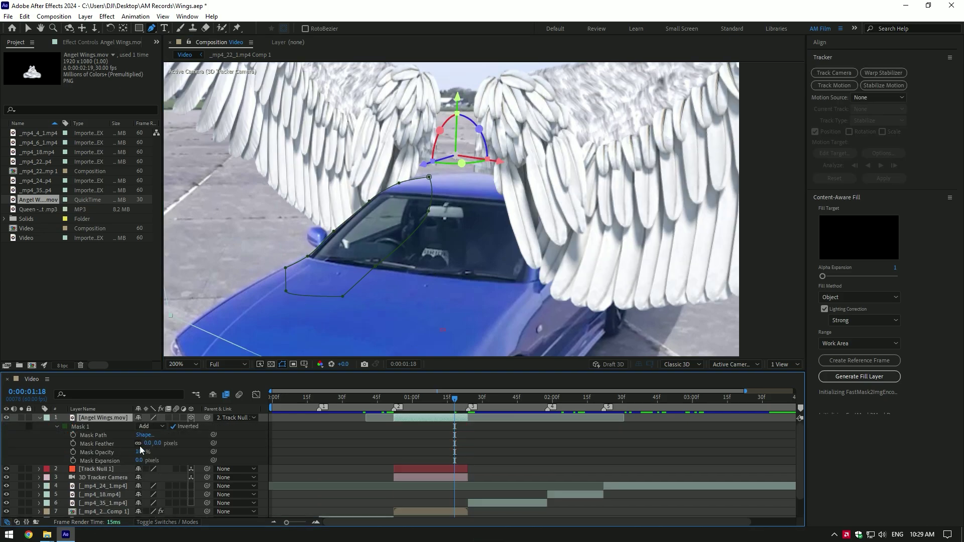
key("Return")
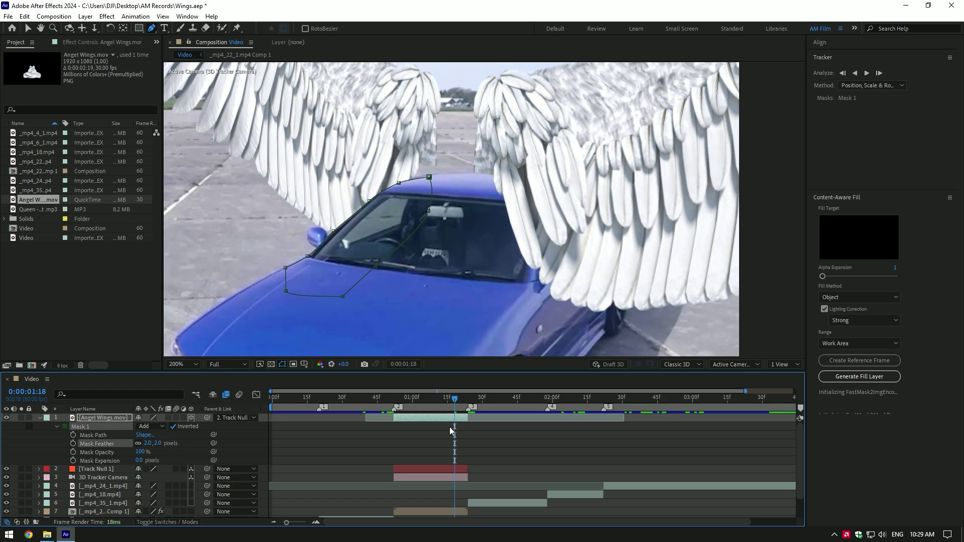
- At 0:00:00:52, keyframe the mask path and move its points to follow the car's roof and windshield edge
left_click_drag(452, 402, 397, 402)
left_click_drag(490, 107, 460, 175)
key("v")
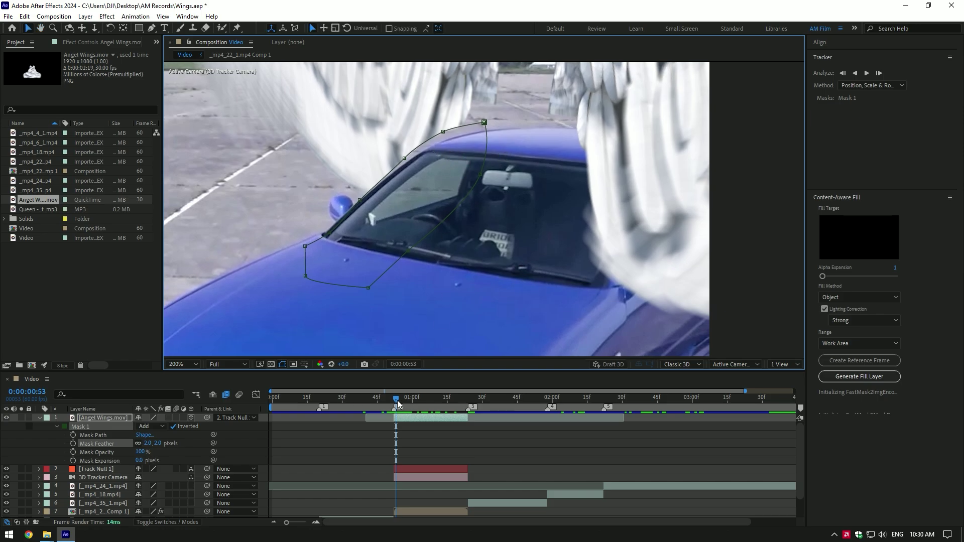
left_click_drag(396, 400, 393, 397)
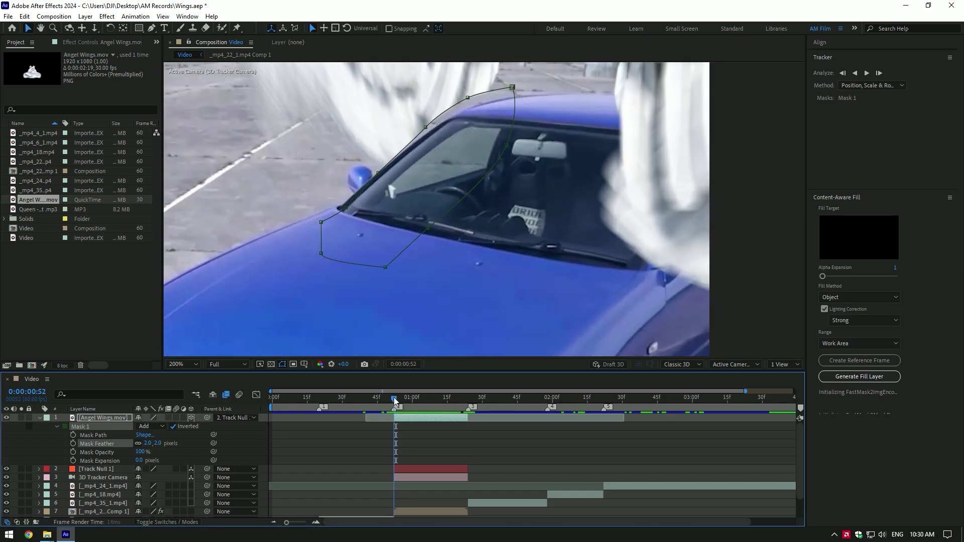
left_click(73, 435)
left_click(421, 128)
left_click_drag(468, 97, 480, 102)
left_click_drag(425, 127, 434, 127)
left_click_drag(378, 173, 376, 172)
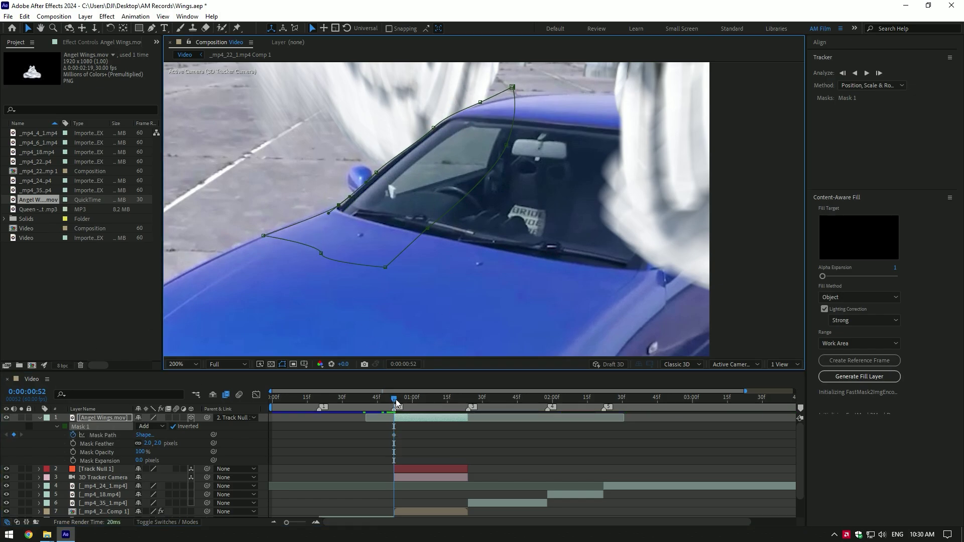
- Further along the clip, reshape the wings' mask path to match the car's edge again
left_click_drag(396, 399, 436, 399)
left_click(312, 282)
left_click_drag(389, 224, 390, 227)
mouse_move(438, 399)
left_mouse_down()
mouse_move(393, 399)
mouse_move(438, 400)
left_mouse_up()
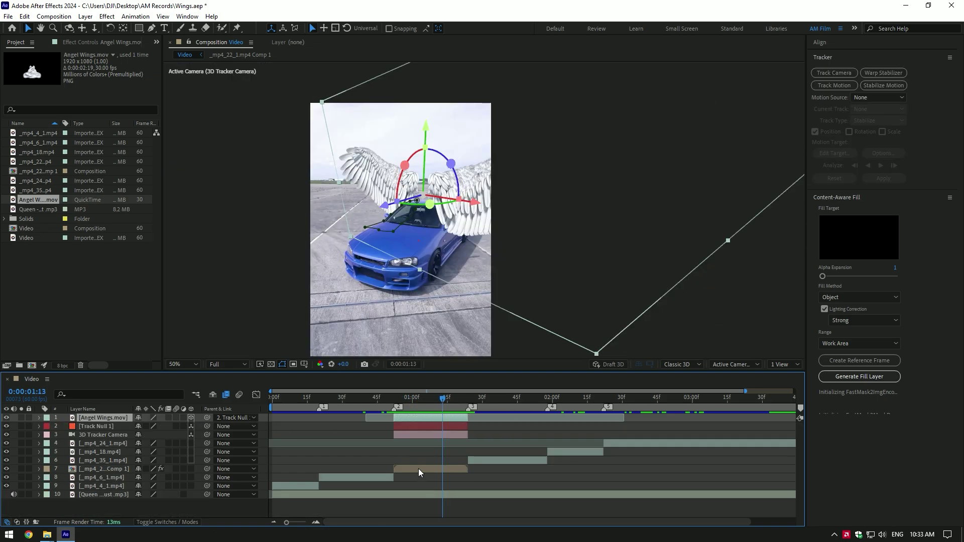
- Apply the Exposure effect to the pre-composed clip and set its master exposure to -1.89
left_click(418, 469)
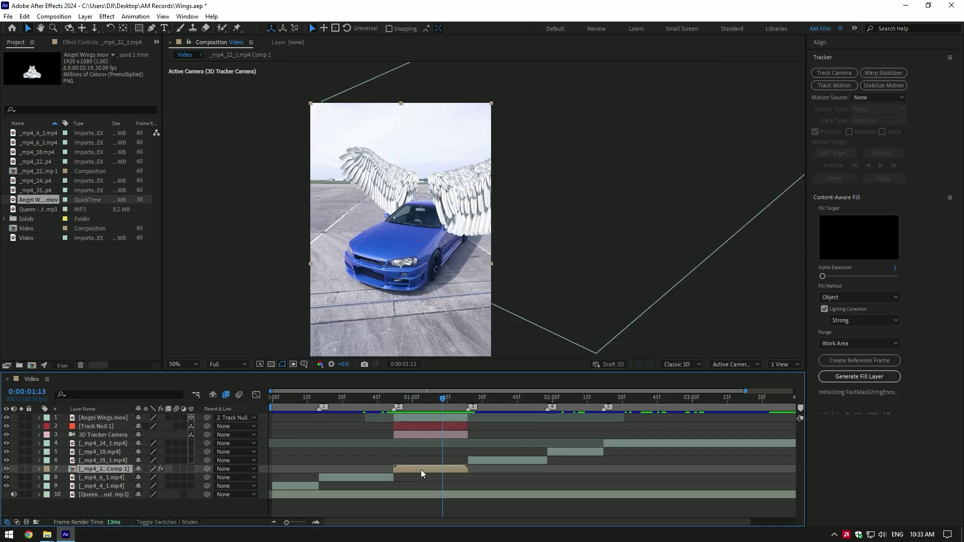
key("ctrl+space")
type("expo")
left_click(369, 428)
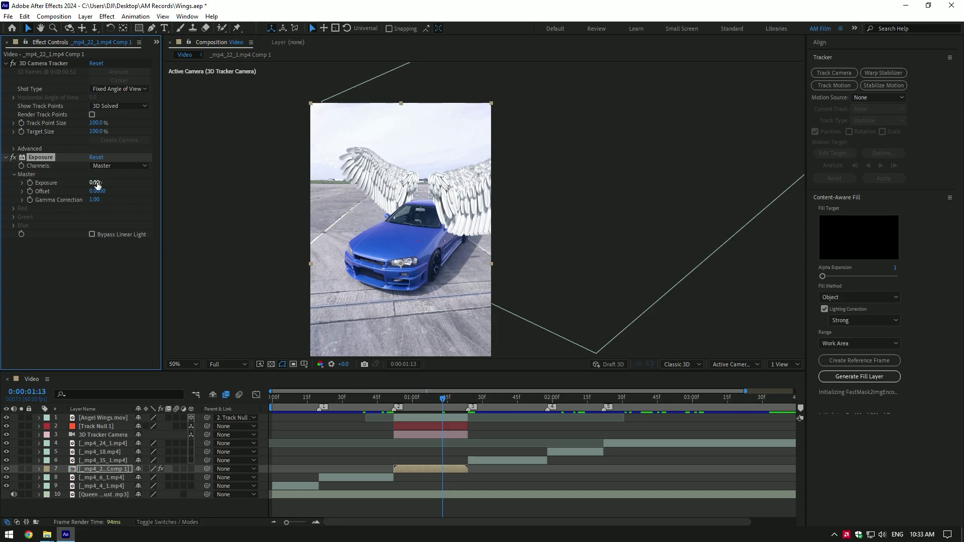
left_click_drag(96, 183, 63, 184)
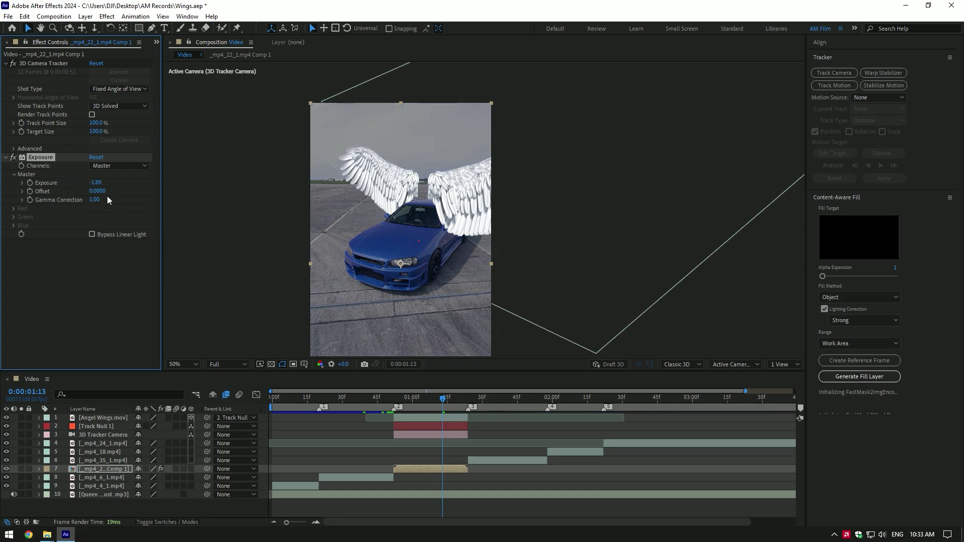
- Apply Deep Glow to the Angel Wings layer and set its exposure to 0.15
left_click(418, 417)
key("ctrl+space")
type("deep")
key("Return")
left_click_drag(71, 89, 83, 88)
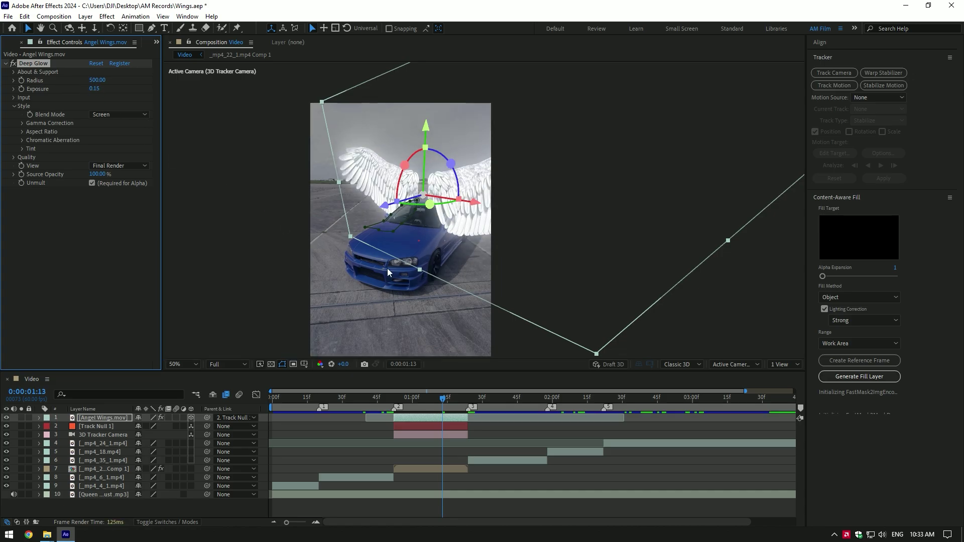
- Apply the Mocha AE effect to the pre-composed clip and launch Mocha AE
left_click(421, 471)
key("period")
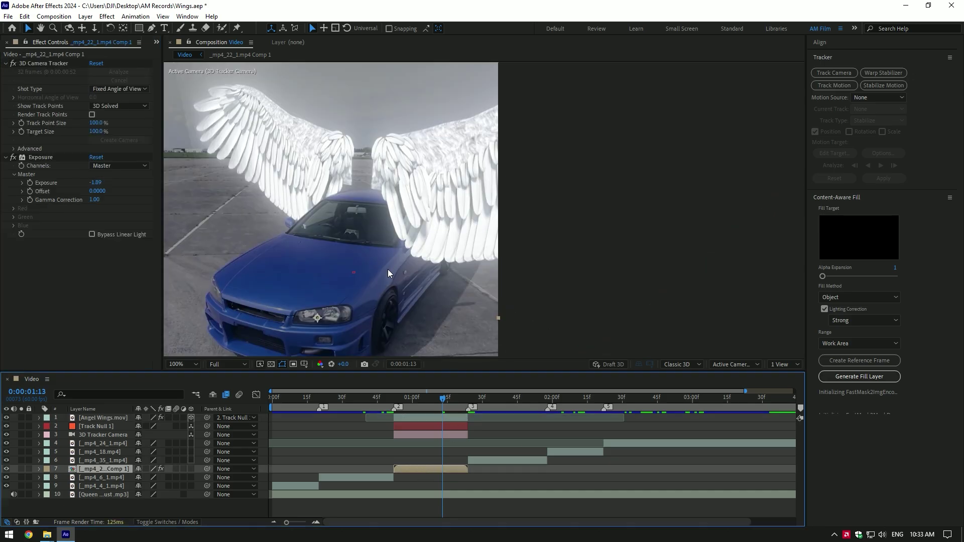
left_click_drag(347, 316, 426, 240)
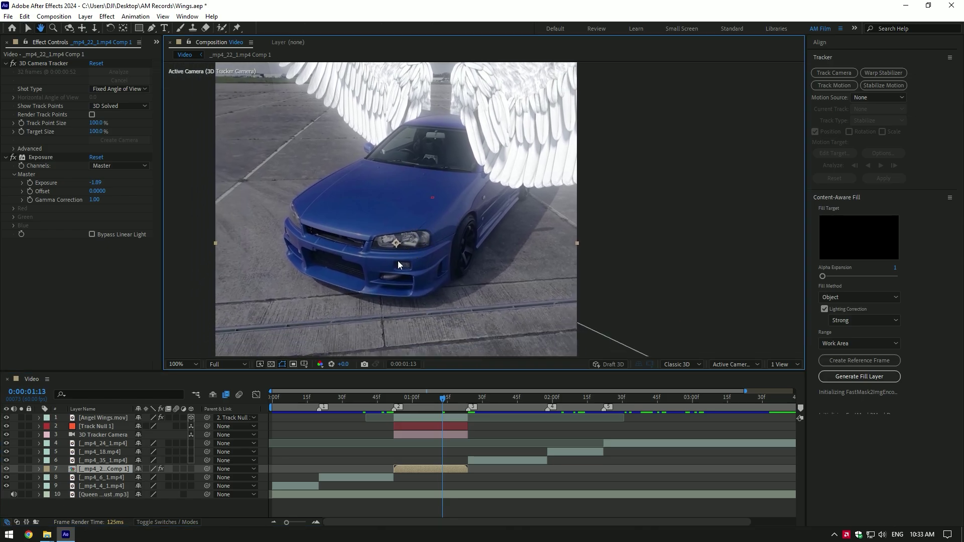
key("v")
key("ctrl+space")
type("mo")
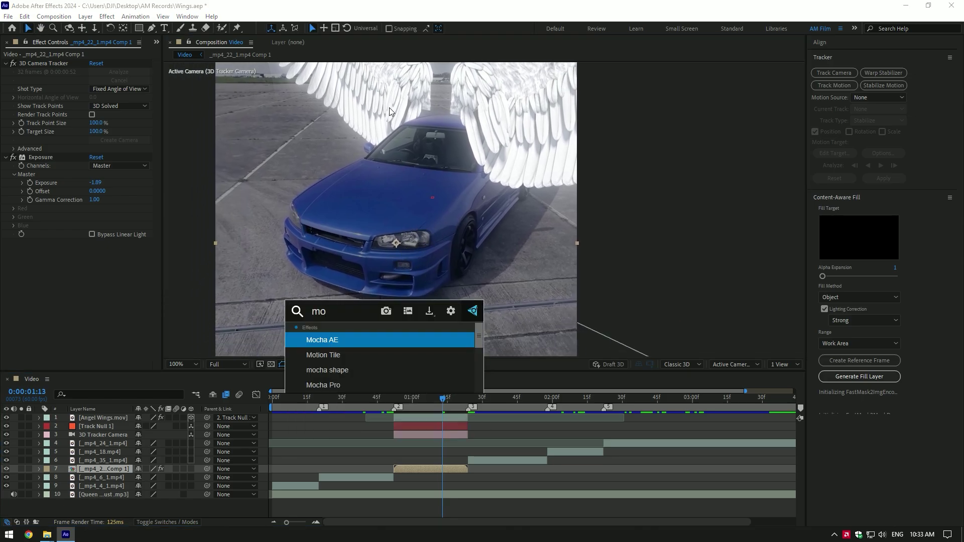
type("cha")
key("Return")
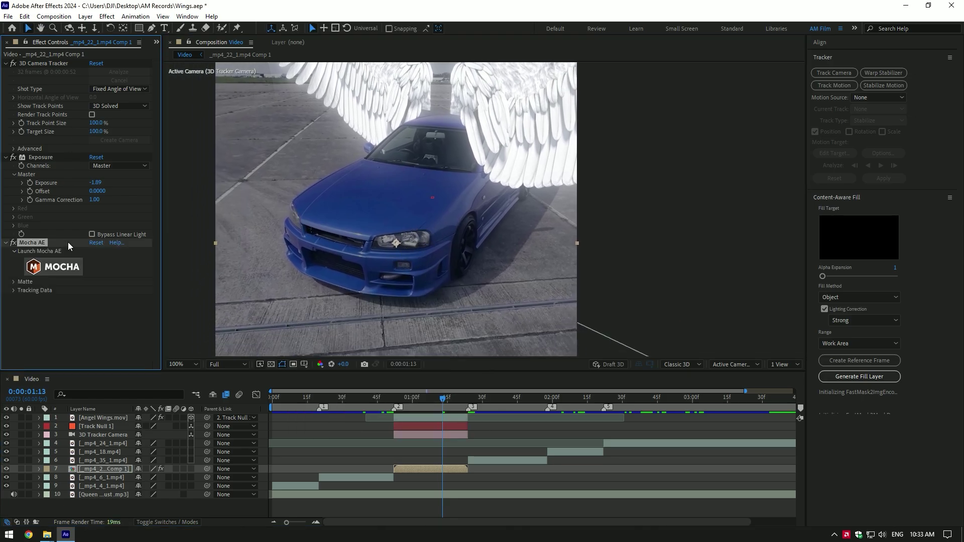
left_click(54, 267)
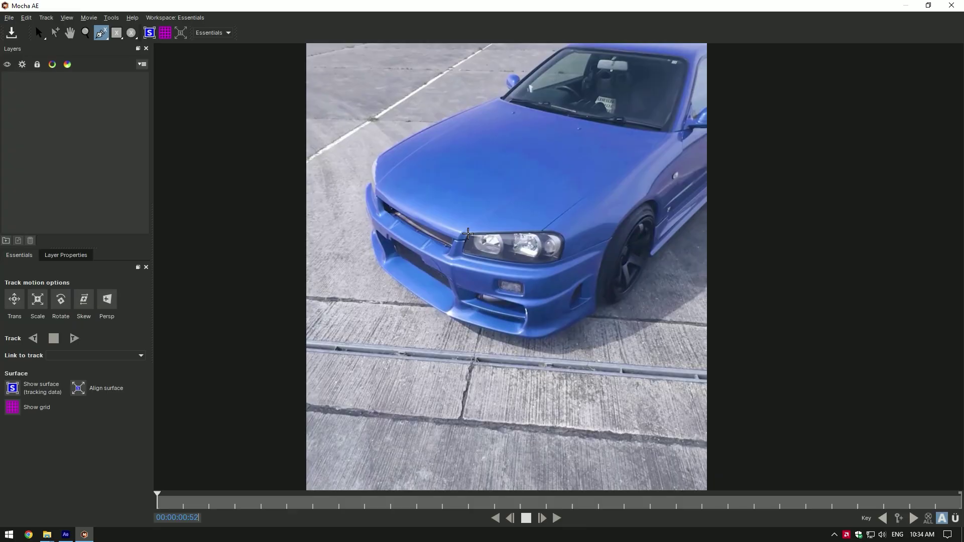
- Outline the headlight nearest the camera with a spline and track it forward to the clip's end, correcting the shape at 00:00:01:16
left_click(469, 235)
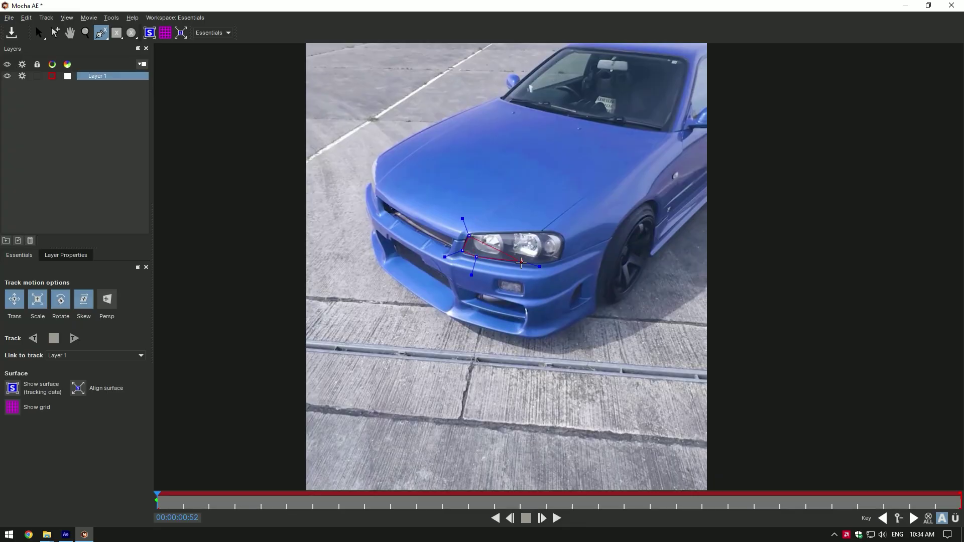
key("s")
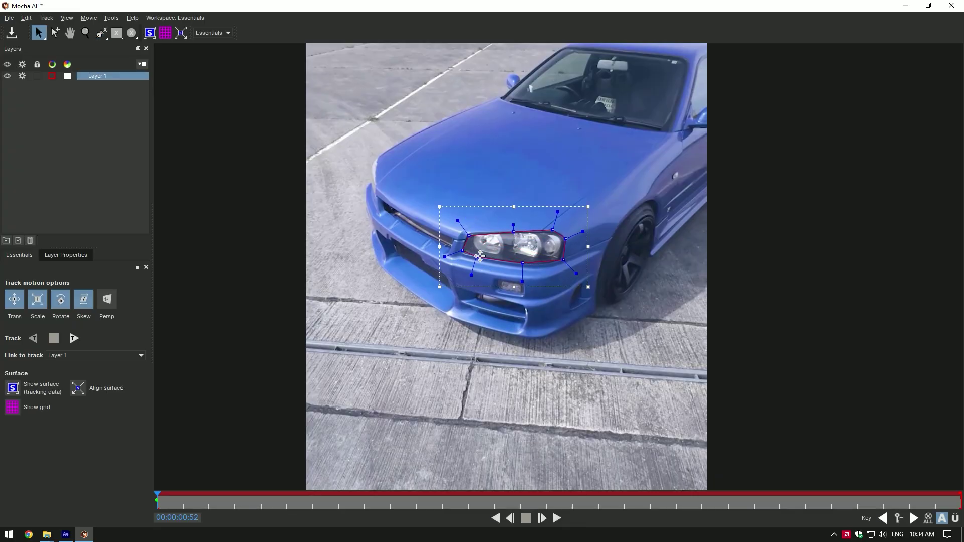
left_click(78, 339)
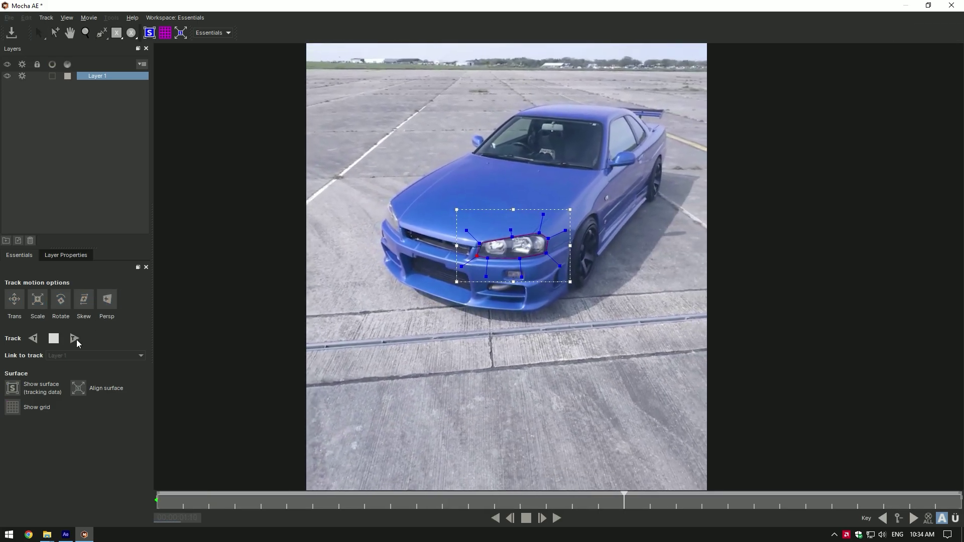
key("space")
scroll(513, 259, "up", 4)
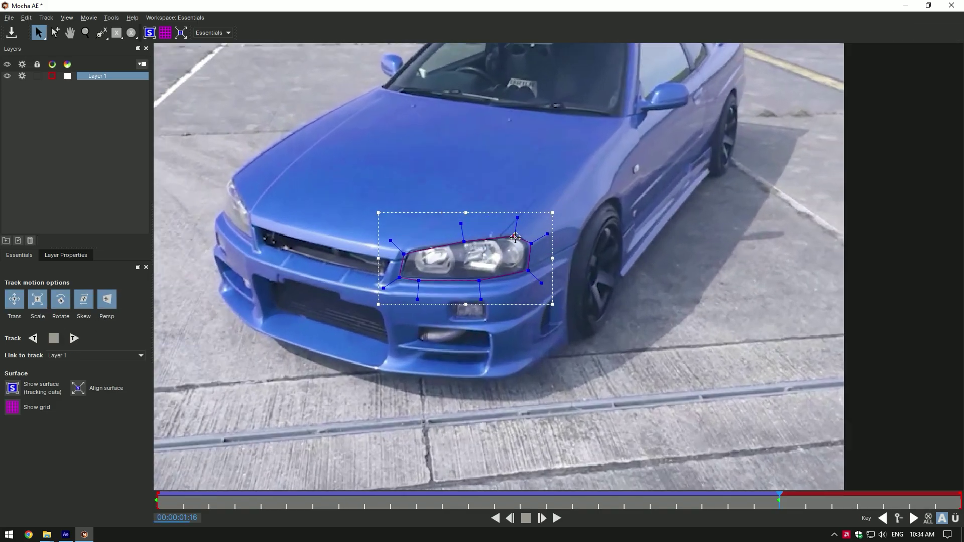
left_click(74, 338)
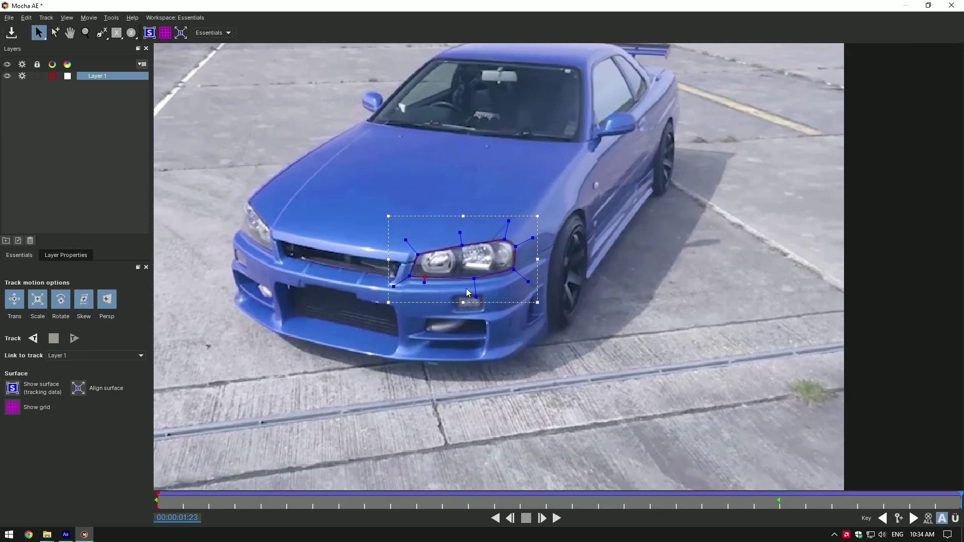
- Lock the finished headlight layer and outline the far headlight with a closed six-point spline at 00:00:01:23
key("x")
left_click(37, 75)
key("x")
scroll(474, 351, "up", 2)
left_click_drag(345, 275, 437, 300)
scroll(474, 351, "up", 2)
left_click(102, 33)
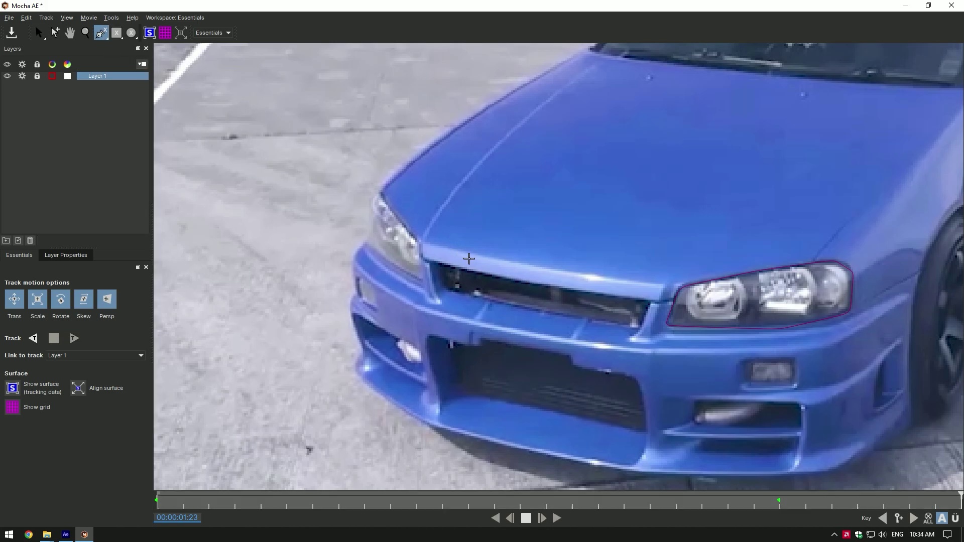
left_click(378, 193)
left_click(419, 242)
left_click(424, 283)
left_click(390, 263)
left_click(366, 243)
left_click(369, 210)
left_click(378, 193)
key("x")
left_click_drag(365, 203, 301, 192)
- Track the far headlight backward to the clip's start, correcting its shape at 00:00:01:08, 00:00:00:53 and 00:00:00:52
left_click(33, 339)
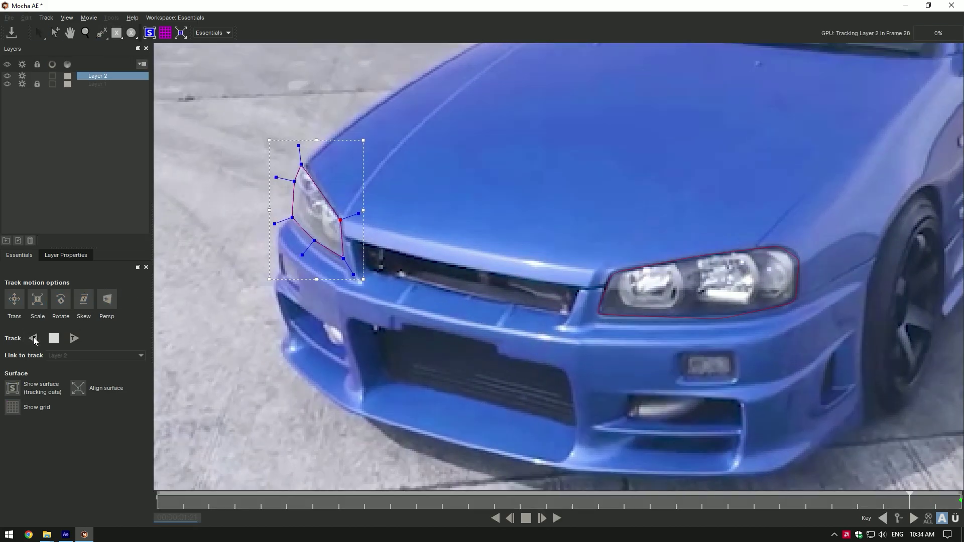
left_click_drag(269, 184, 287, 211)
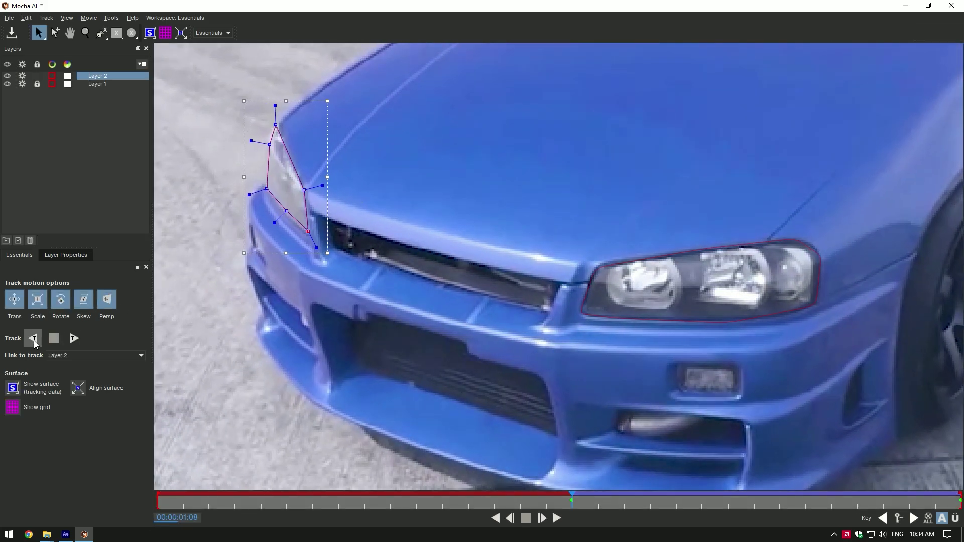
left_click(34, 339)
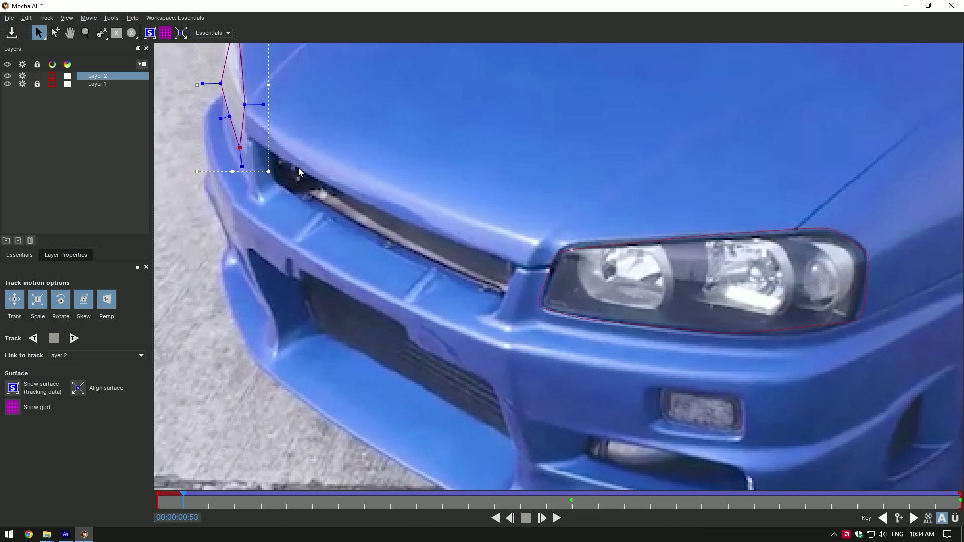
key("x")
left_click_drag(376, 134, 580, 270)
left_click_drag(443, 282, 446, 285)
left_click(34, 339)
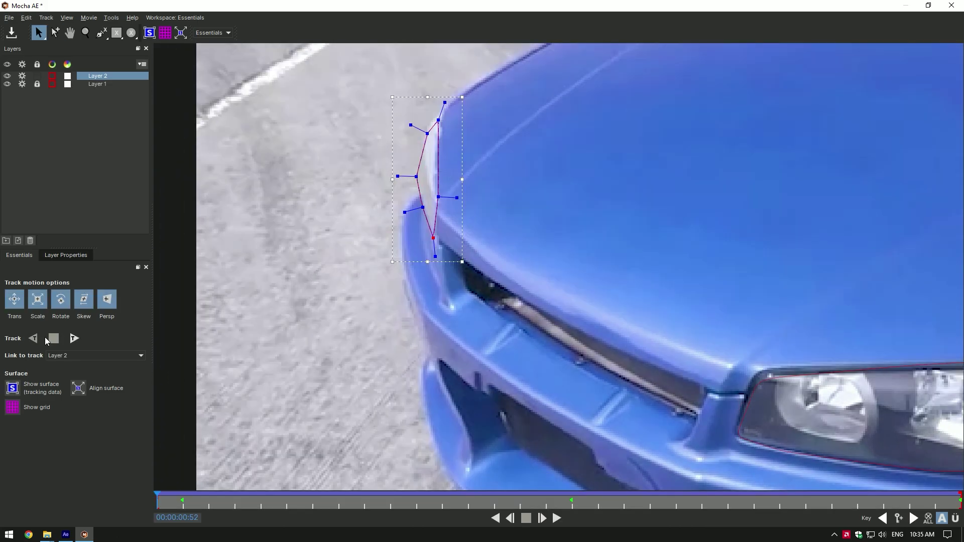
left_click_drag(420, 180, 422, 173)
- Close Mocha AE and apply its matte to the pre-composed clip in After Effects so only the headlights are kept
key("x")
left_click_drag(630, 288, 578, 265)
scroll(579, 265, "down", 2)
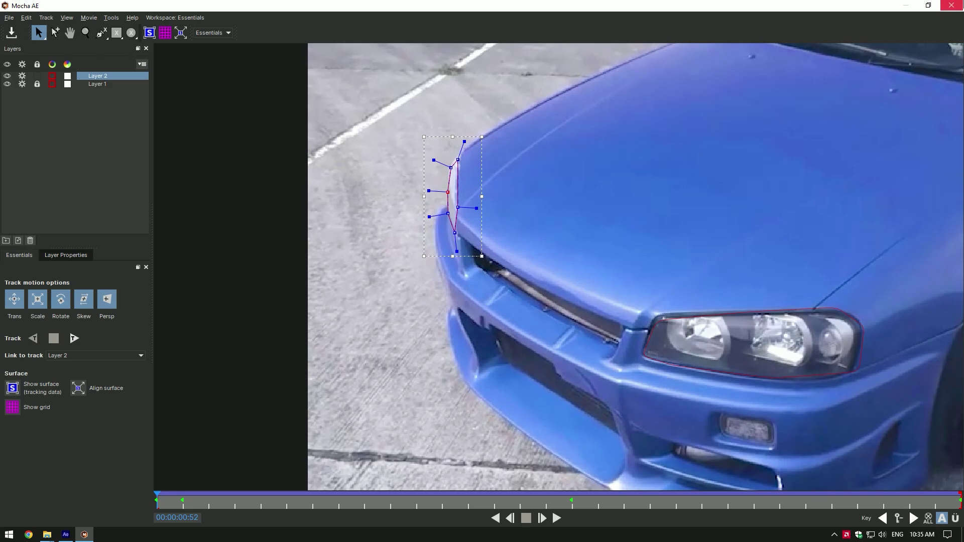
left_click(951, 5)
left_click(13, 282)
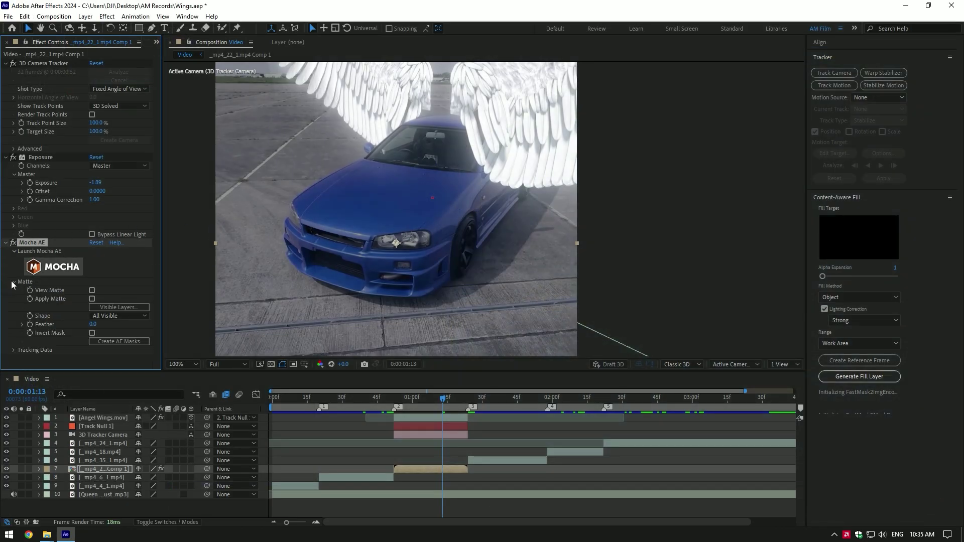
left_click(92, 299)
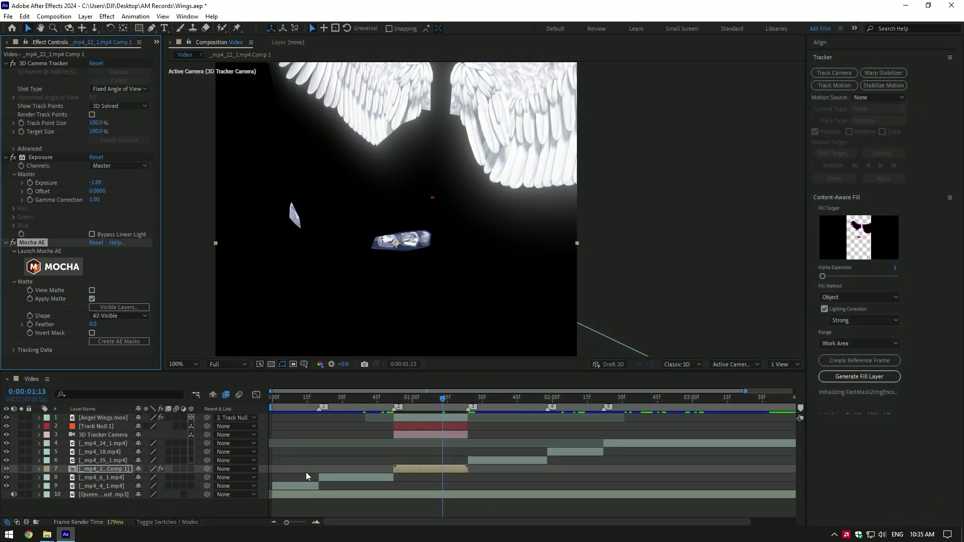
- Duplicate the masked pre-composed clip and delete the Mocha AE effect from the lower copy
left_click(412, 468)
key("ctrl+d")
left_click(427, 478)
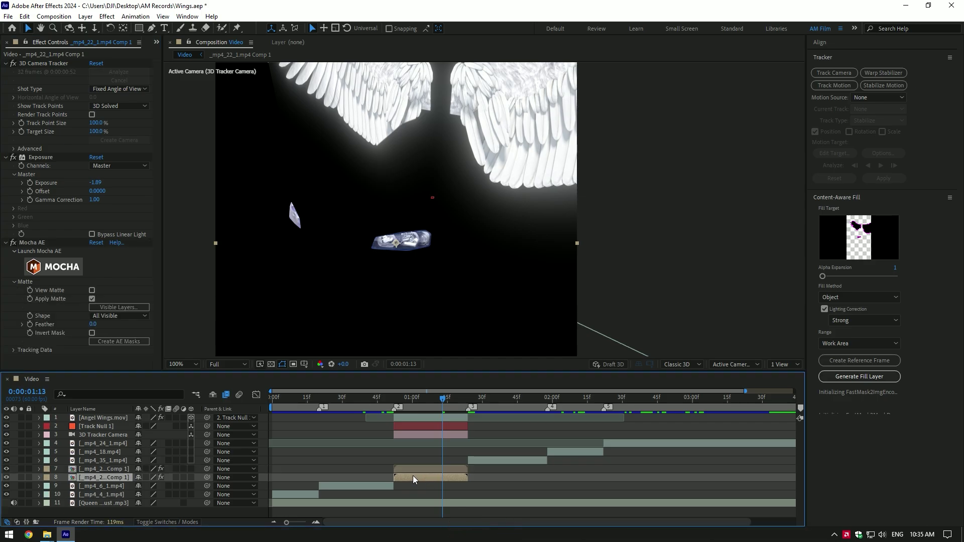
left_click(34, 243)
key("Delete")
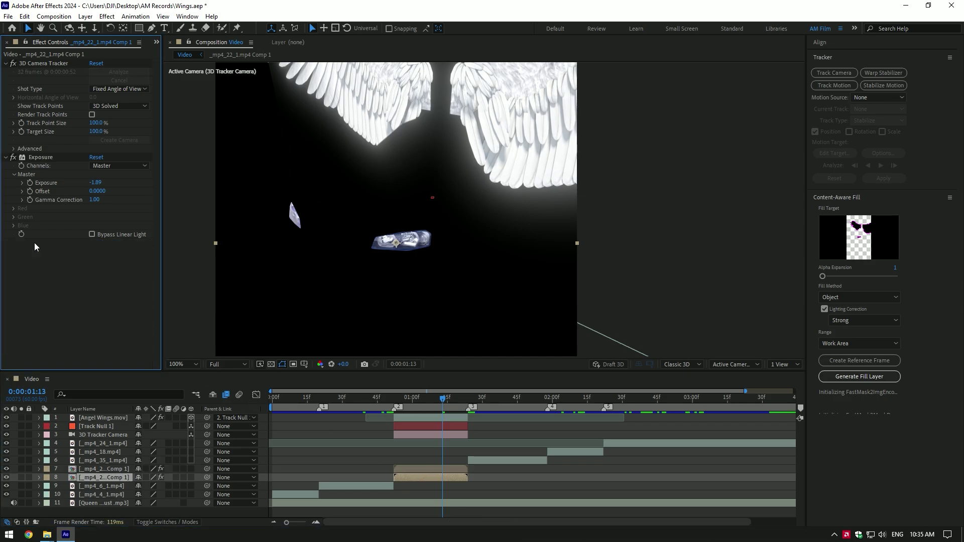
- Rename the masked upper copy as Headlights and apply the Crate's Godrays effect to it
right_click(430, 470)
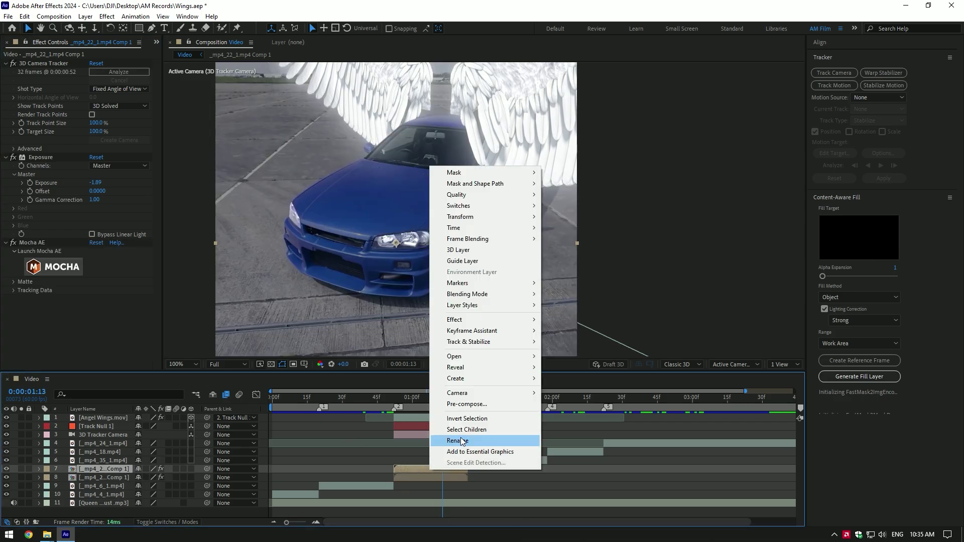
left_click(472, 438)
type("Headlights")
key("Return")
key("ctrl+space")
type("god")
left_click(437, 429)
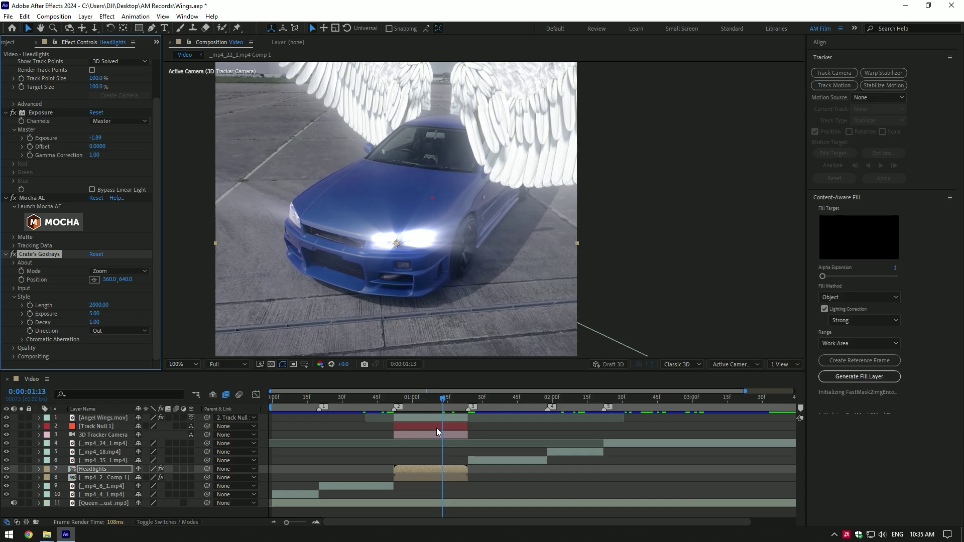
- Set the godrays' position to 451, 552, length to 10000, exposure to 9.20 and decay to 1.10
left_click_drag(127, 282, 166, 281)
key("ctrl+z")
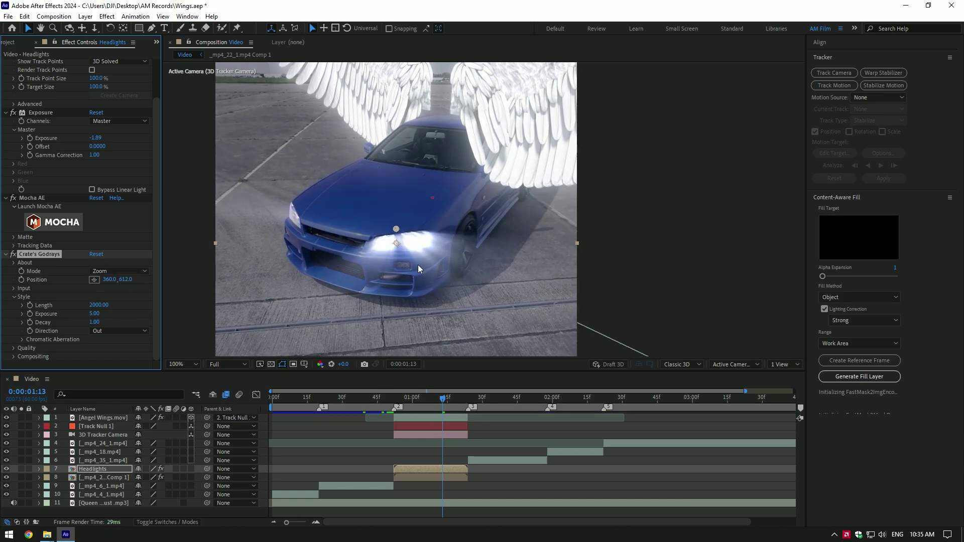
left_click_drag(396, 243, 442, 198)
mouse_move(94, 316)
left_mouse_down()
mouse_move(108, 312)
mouse_move(112, 322)
mouse_move(92, 322)
left_mouse_up()
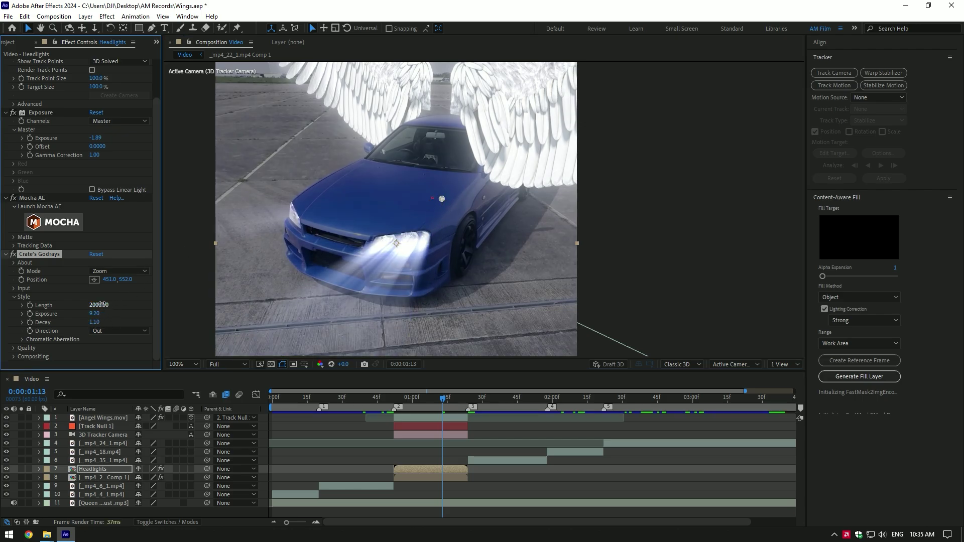
scroll(484, 288, "down", 2)
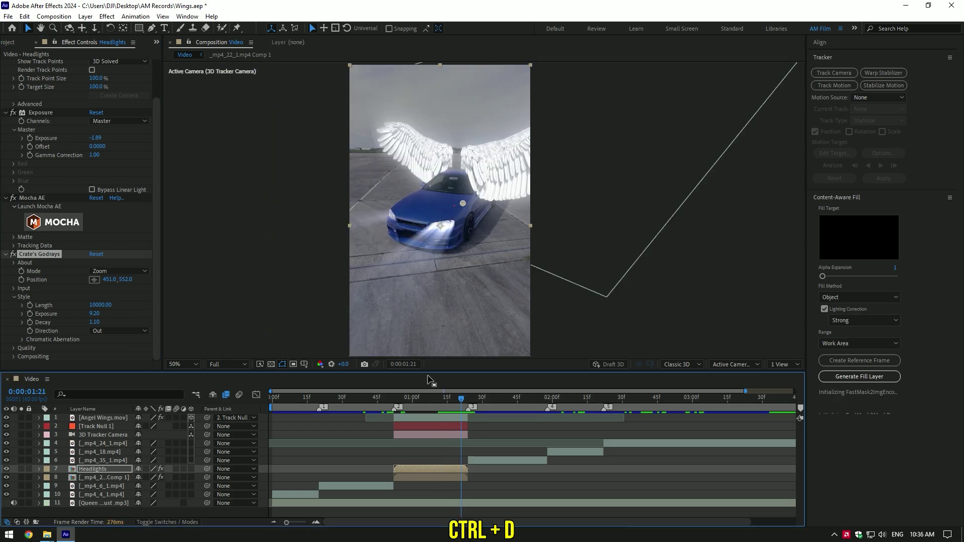
- Duplicate the darkened pre-composed clip, move the copy above all other layers and rename it Car only
left_click(441, 478)
key("ctrl+d")
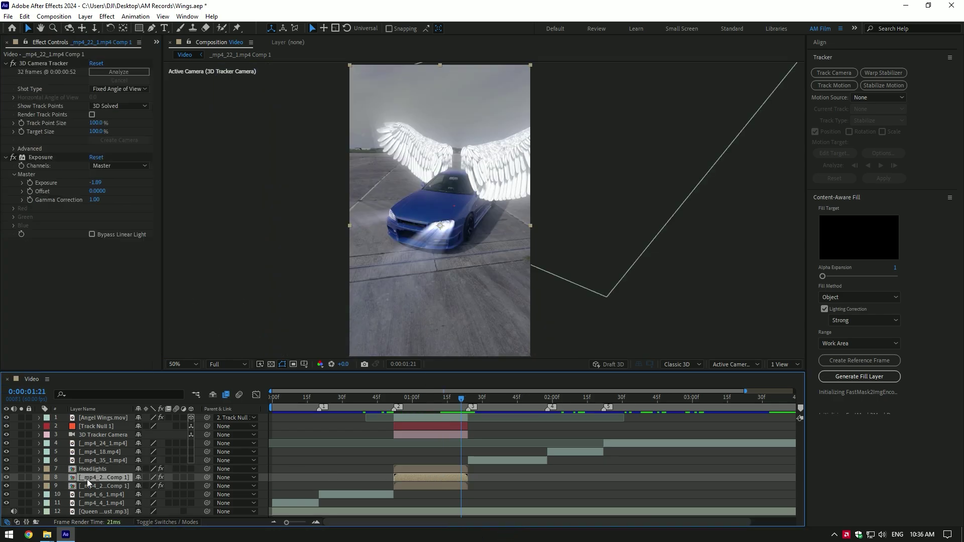
left_click_drag(86, 479, 95, 417)
right_click(97, 418)
left_click(116, 418)
type("Car only")
key("Return")
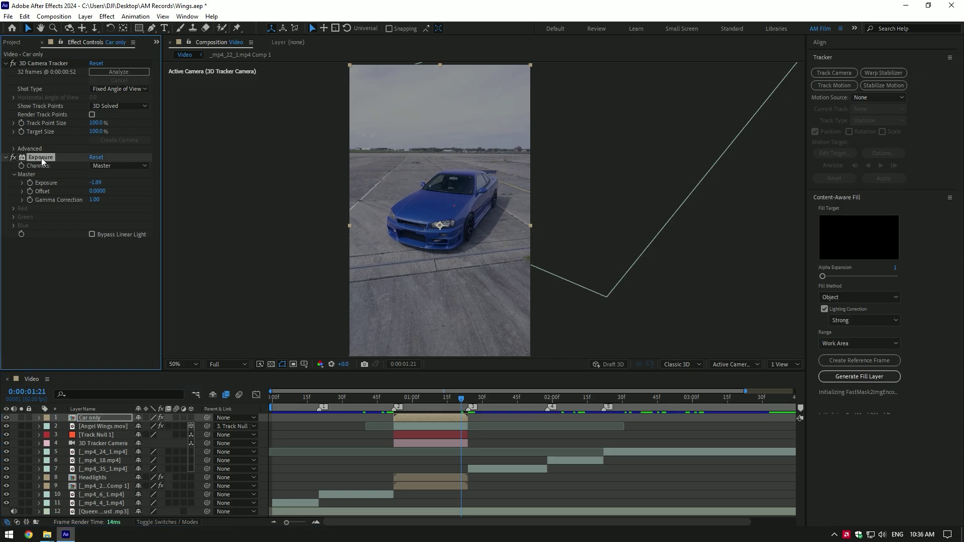
- Delete the Exposure and 3D Camera Tracker effects from the Car only layer
key("Delete")
left_click(32, 65)
key("Delete")
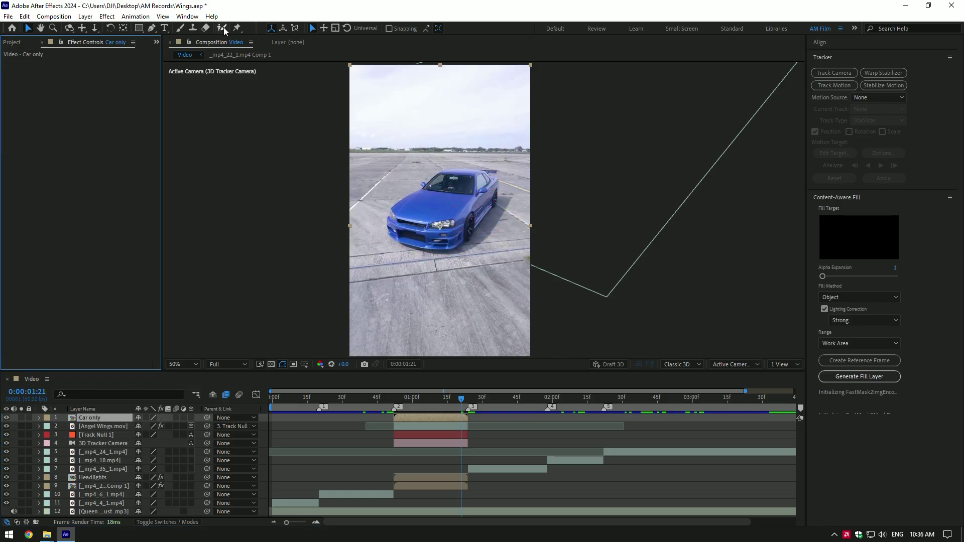
- Cut the car out of the Car only layer with the Roto Brush, including the rear spoiler, and freeze the propagation
left_click(223, 28)
double_click(87, 418)
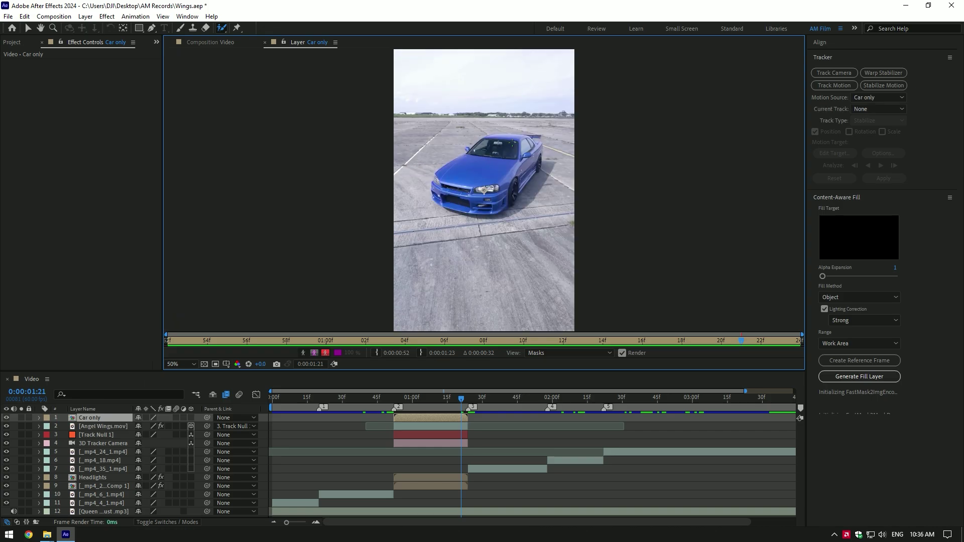
scroll(502, 166, "up", 2)
scroll(502, 165, "down", 1)
mouse_move(398, 156)
left_mouse_down()
mouse_move(370, 183)
mouse_move(585, 149)
left_mouse_up()
key("space")
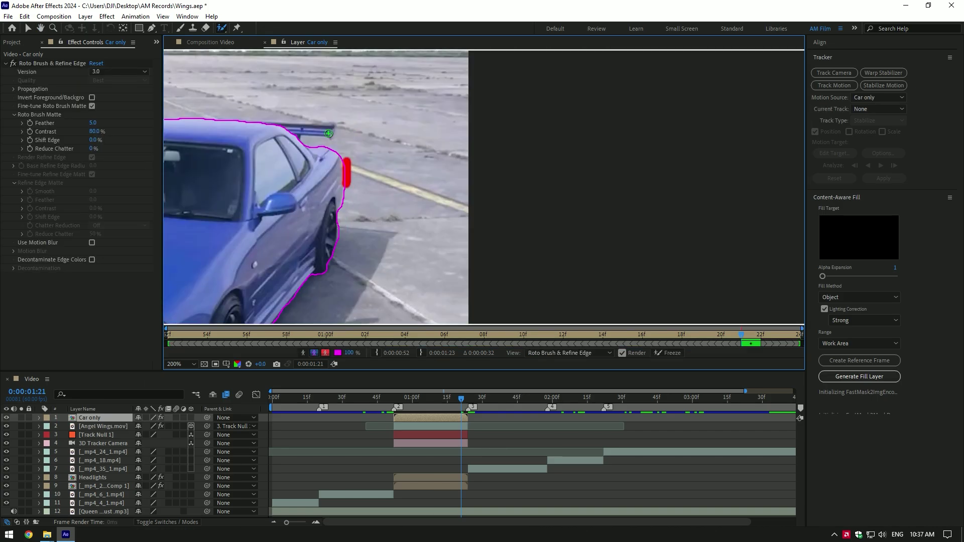
left_click_drag(170, 226, 474, 181)
scroll(473, 181, "down", 1)
left_click(676, 355)
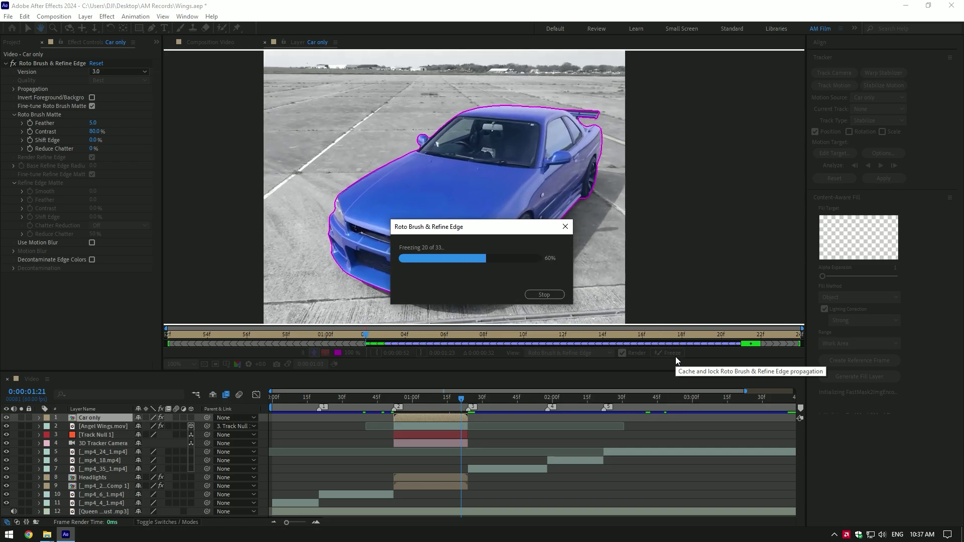
- Return to the Video composition and stack Headlights directly above Car only, both beneath the Angel Wings layer
left_click(203, 43)
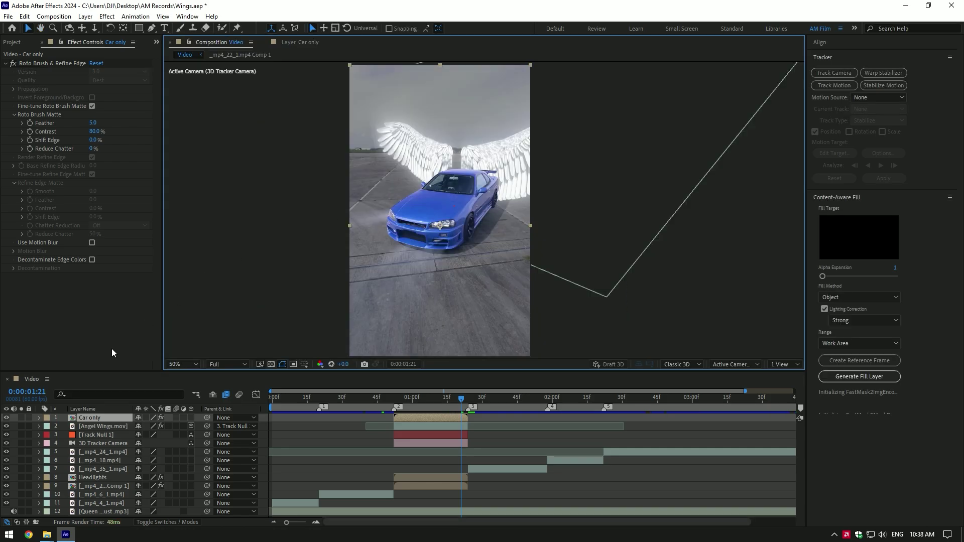
left_click_drag(98, 419, 101, 429)
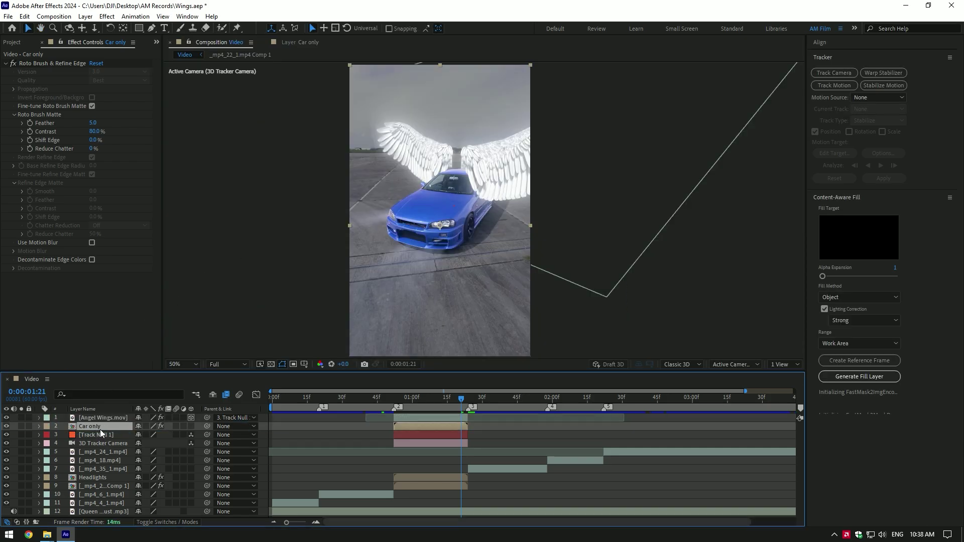
left_click(403, 478)
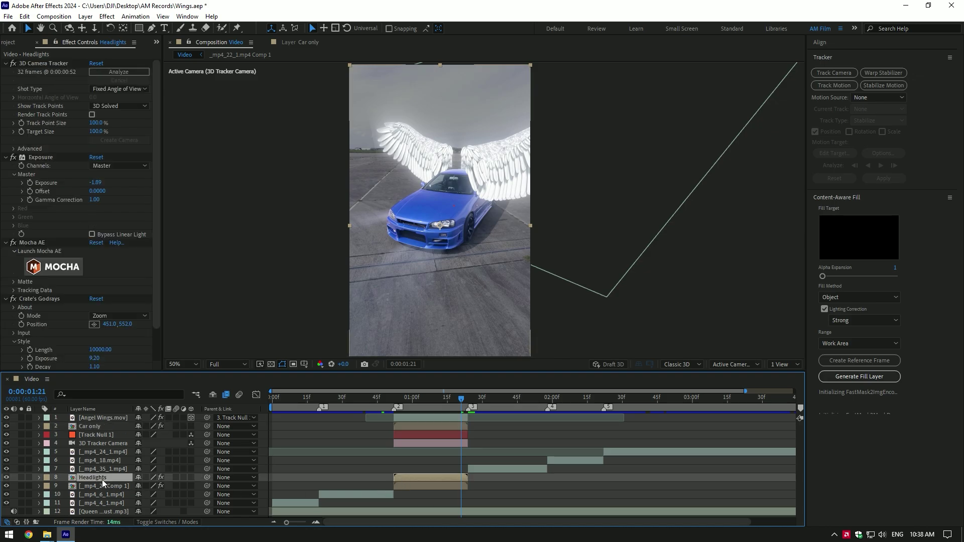
left_click_drag(101, 478, 95, 426)
- Toggle the Car only layer's visibility off and on to compare the car with and without the cutout
left_click(72, 437)
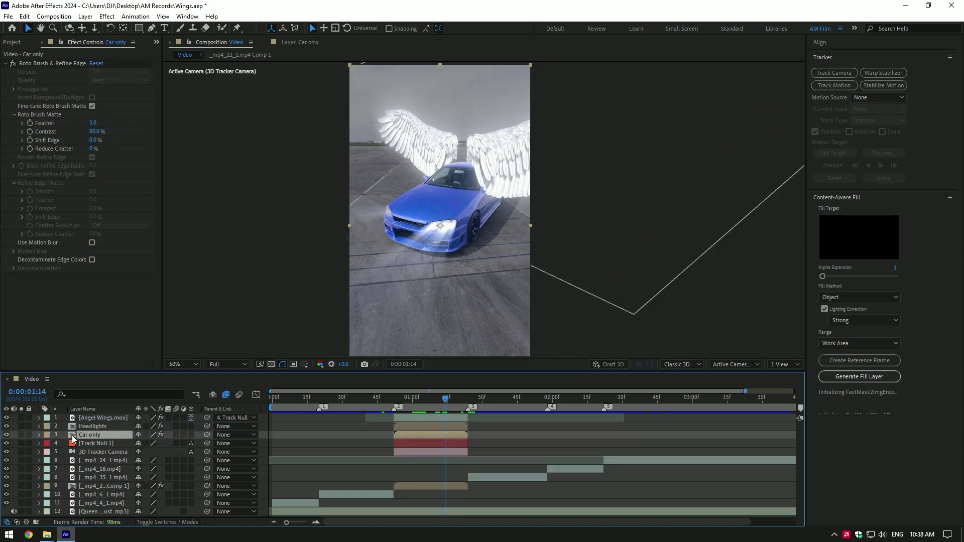
key("F2")
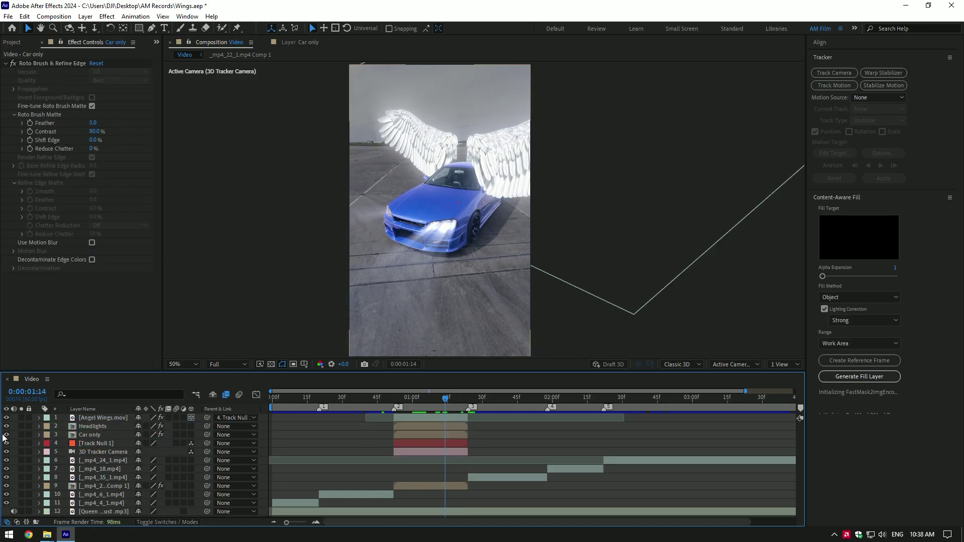
left_click(5, 435)
left_click(6, 435)
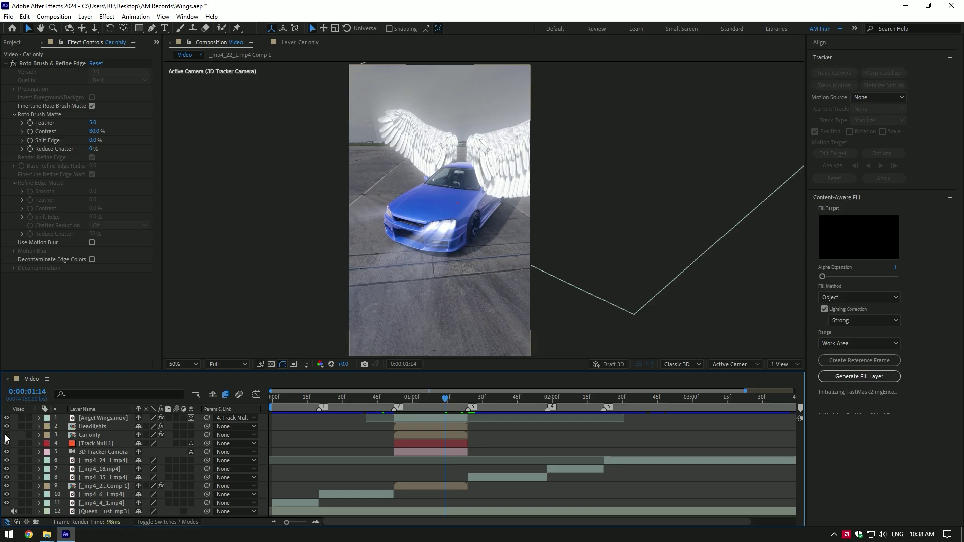
- Set the background pre-composed clip's master exposure to -3.00 and inspect the wings' glow at 0:00:01:02
key("comma")
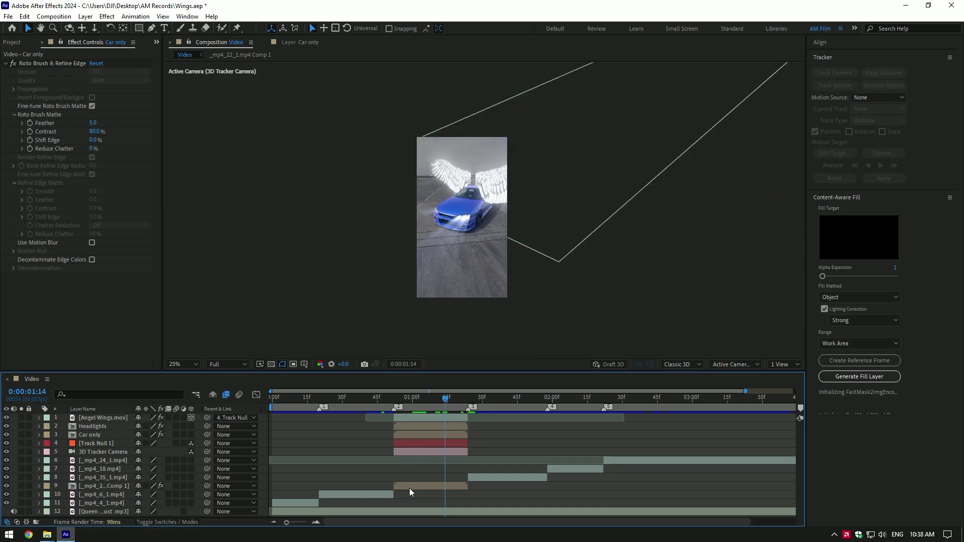
left_click(410, 488)
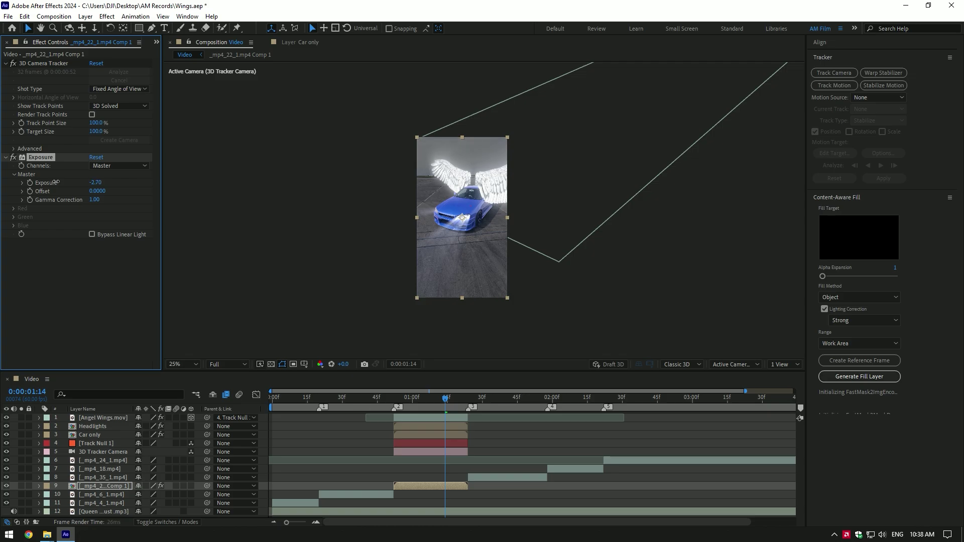
left_click_drag(56, 182, 40, 183)
scroll(561, 209, "up", 1)
left_click_drag(444, 399, 419, 378)
scroll(379, 86, "up", 1)
key("h")
left_click_drag(331, 76, 410, 293)
key("v")
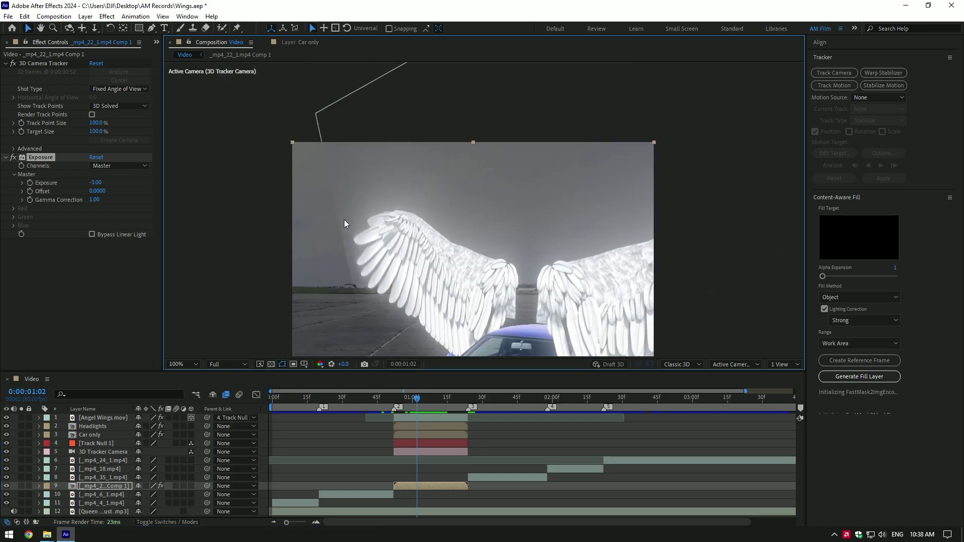
- Delete the Deep Glow effect from the Angel Wings layer
left_click(98, 420)
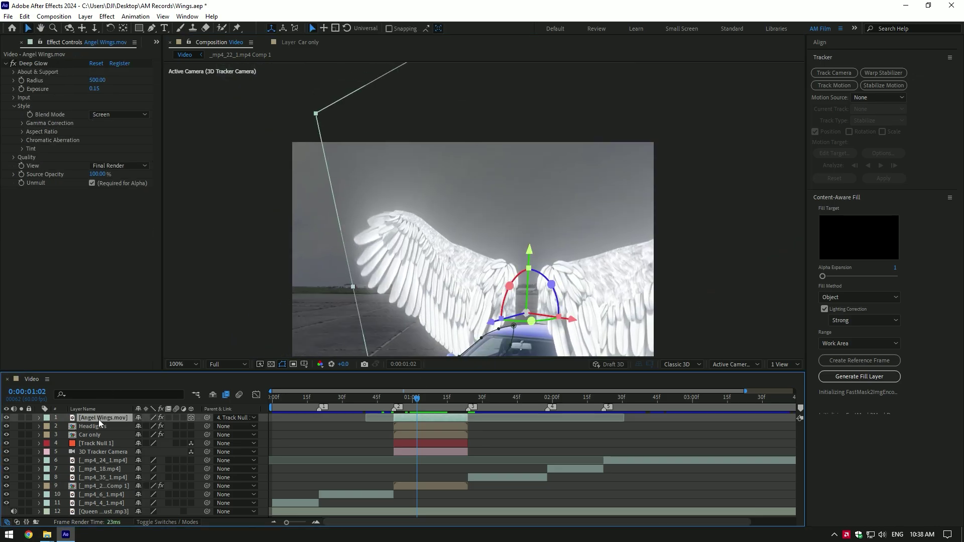
left_click(31, 63)
key("Delete")
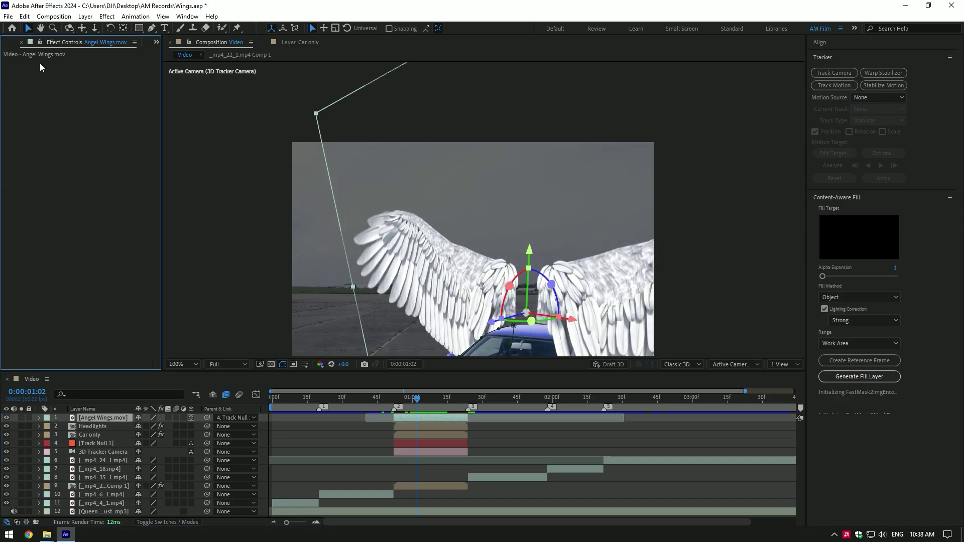
- Pre-compose the Angel Wings, Track Null 1 and 3D Tracker Camera layers together, moving all attributes into the new composition Pre-comp 1
left_click(94, 444)
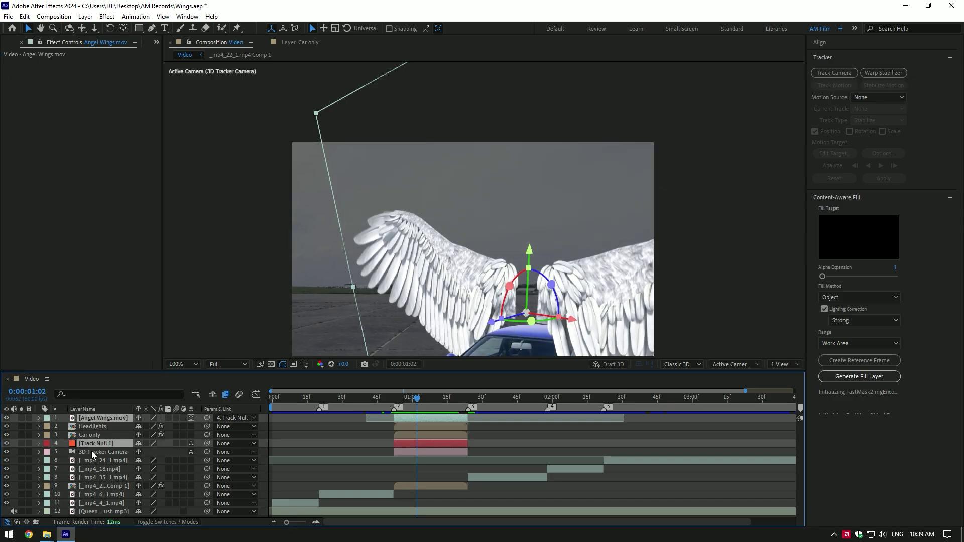
left_click(94, 451, "ctrl")
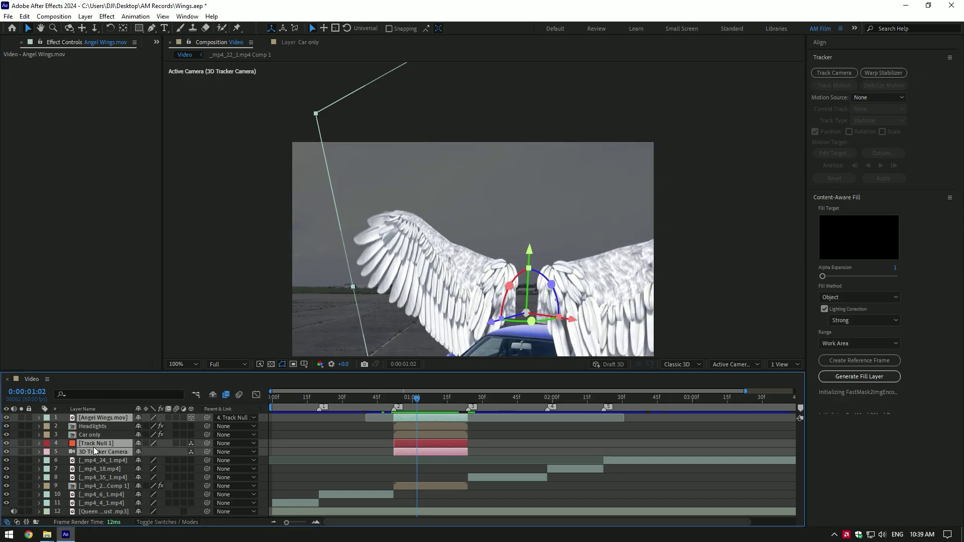
right_click(413, 415)
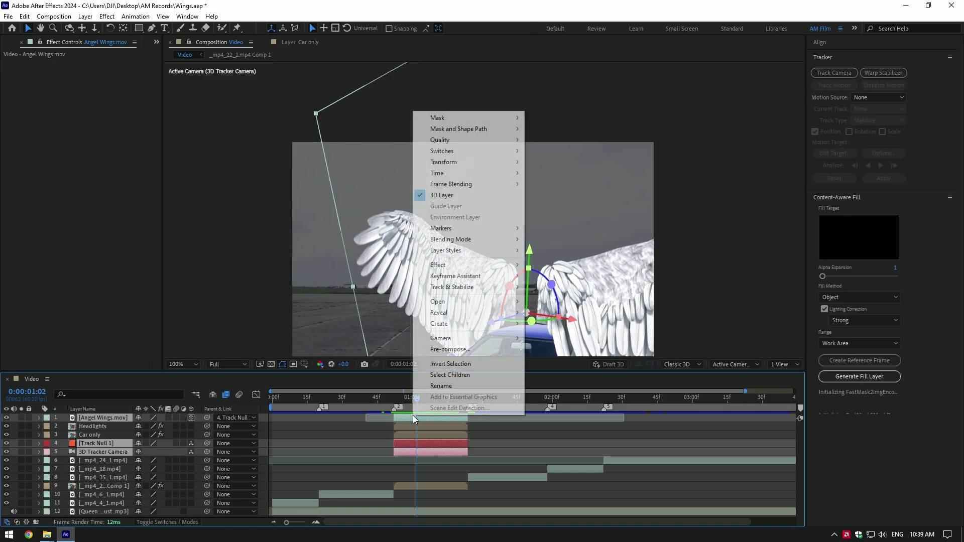
left_click(454, 352)
left_click(409, 274)
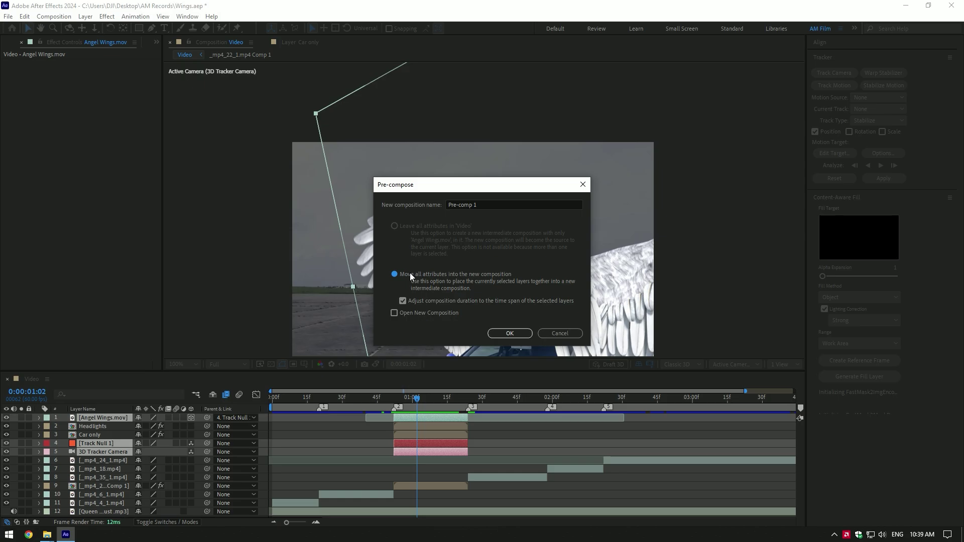
left_click(493, 333)
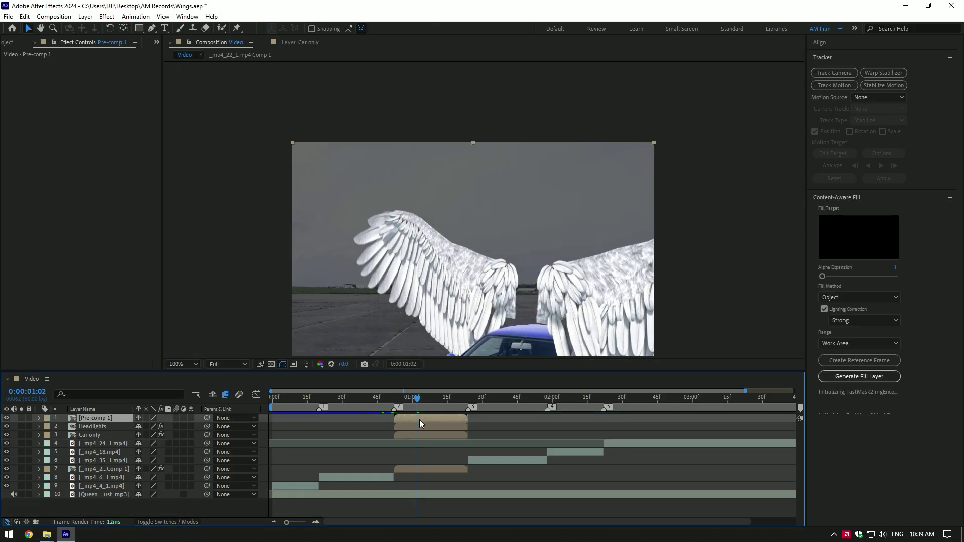
- Reapply the Deep Glow effect to the wings' pre-composed layer and inspect the whole frame at 0:00:01:09
key("ctrl+alt+shift+e")
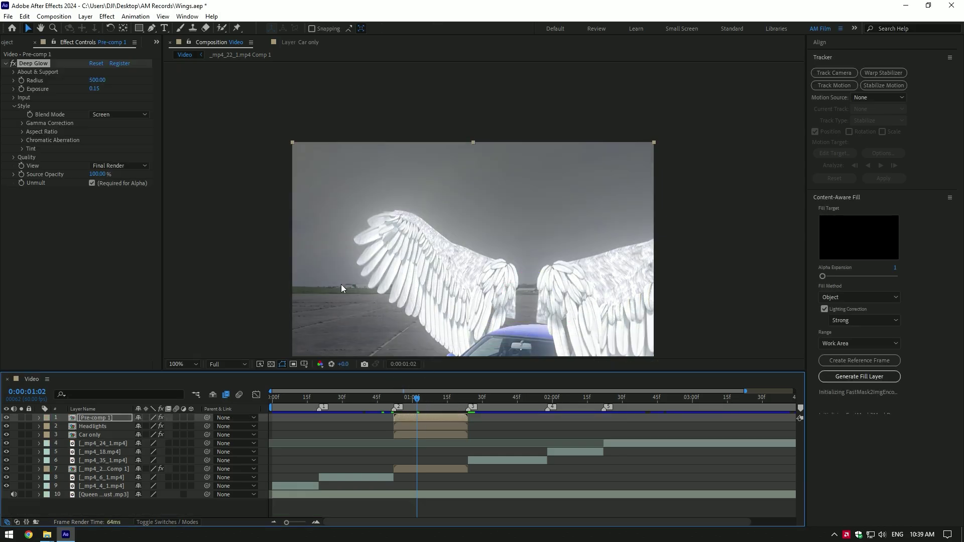
left_click_drag(506, 275, 430, 154)
scroll(431, 152, "down", 1)
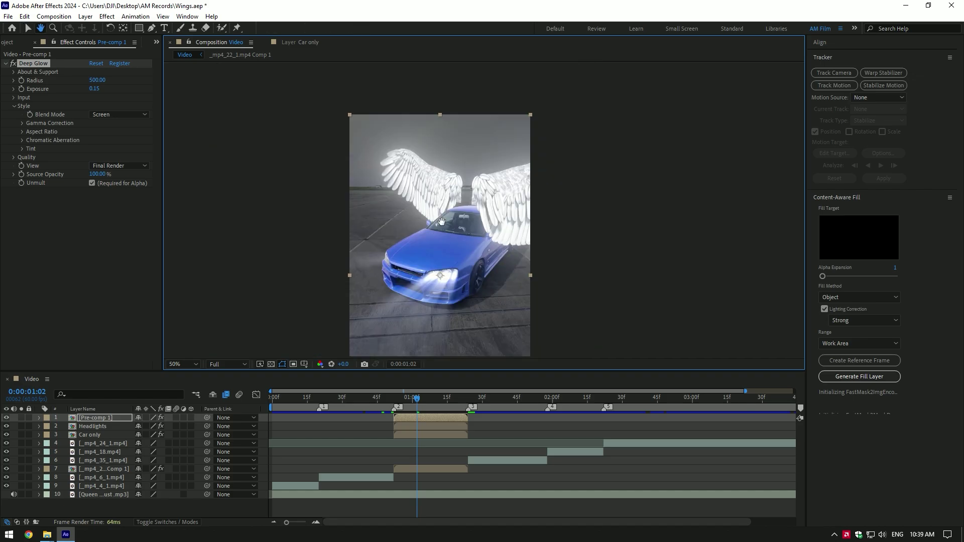
mouse_move(417, 399)
left_mouse_down()
mouse_move(400, 398)
mouse_move(467, 397)
mouse_move(423, 401)
mouse_move(433, 398)
left_mouse_up()
scroll(438, 269, "down", 2)
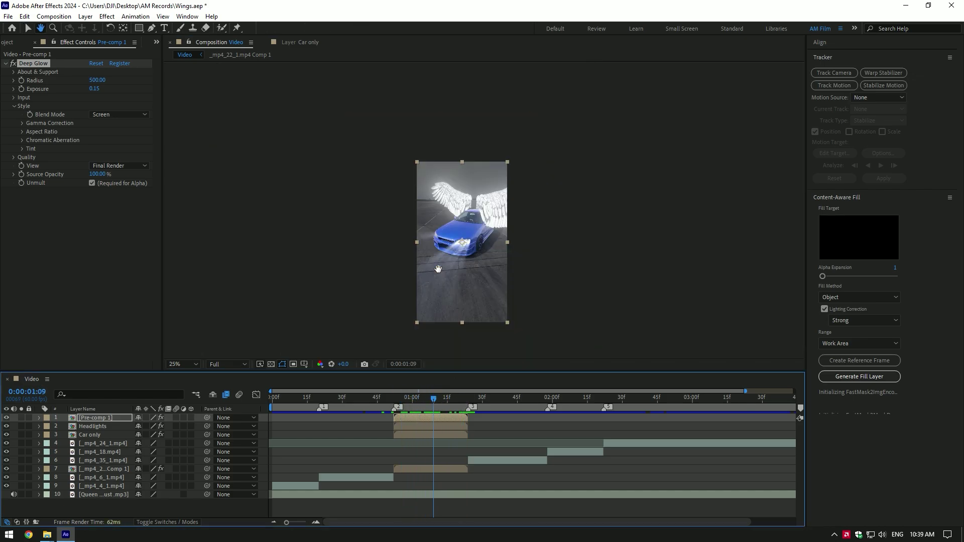
scroll(438, 269, "up", 2)
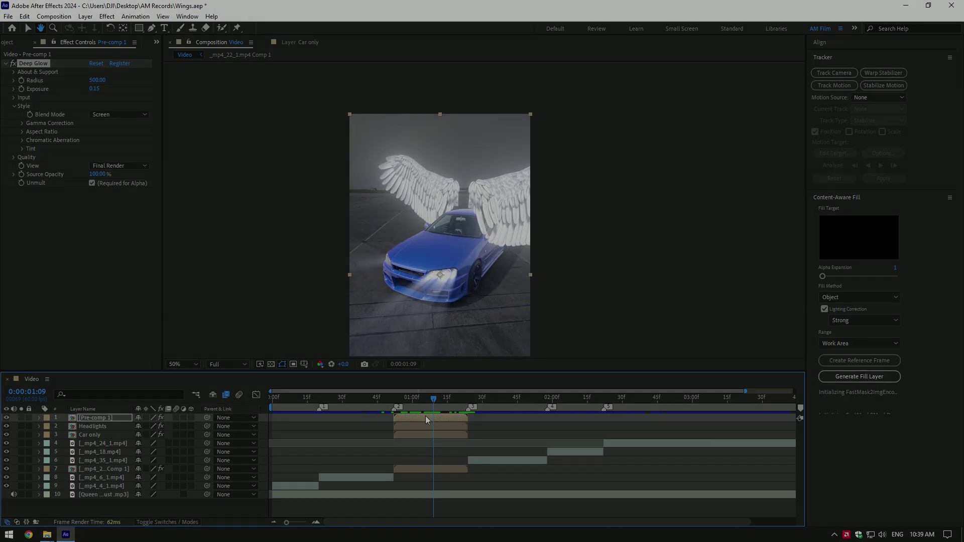